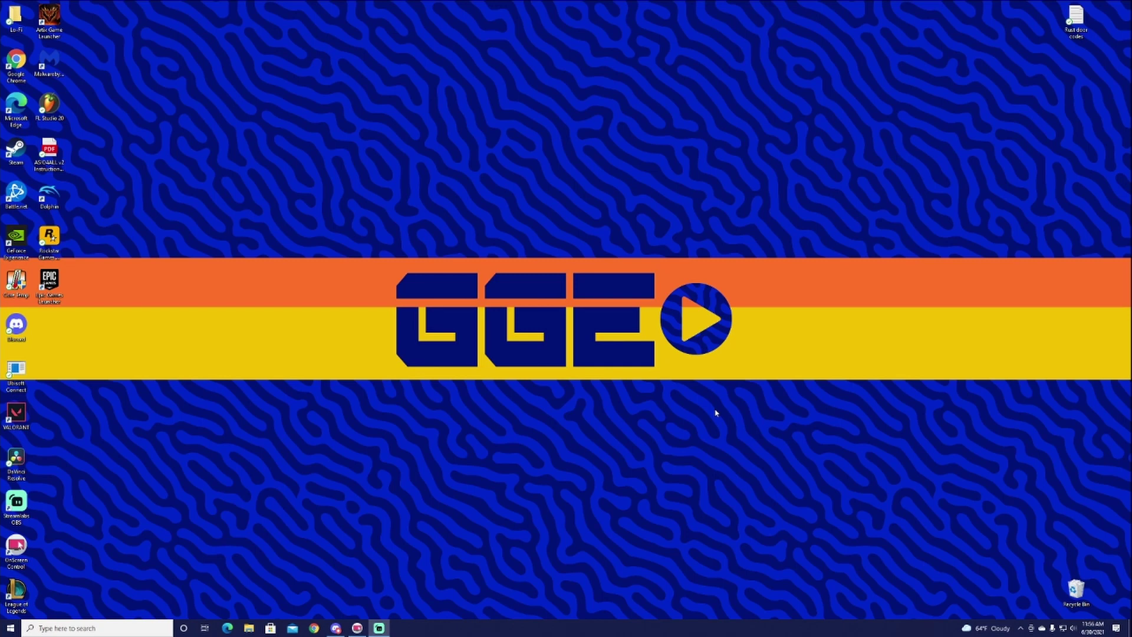
Open Chrome and search the web for 'ghub'
{"action": "left_click", "coordinate": [314, 628]}
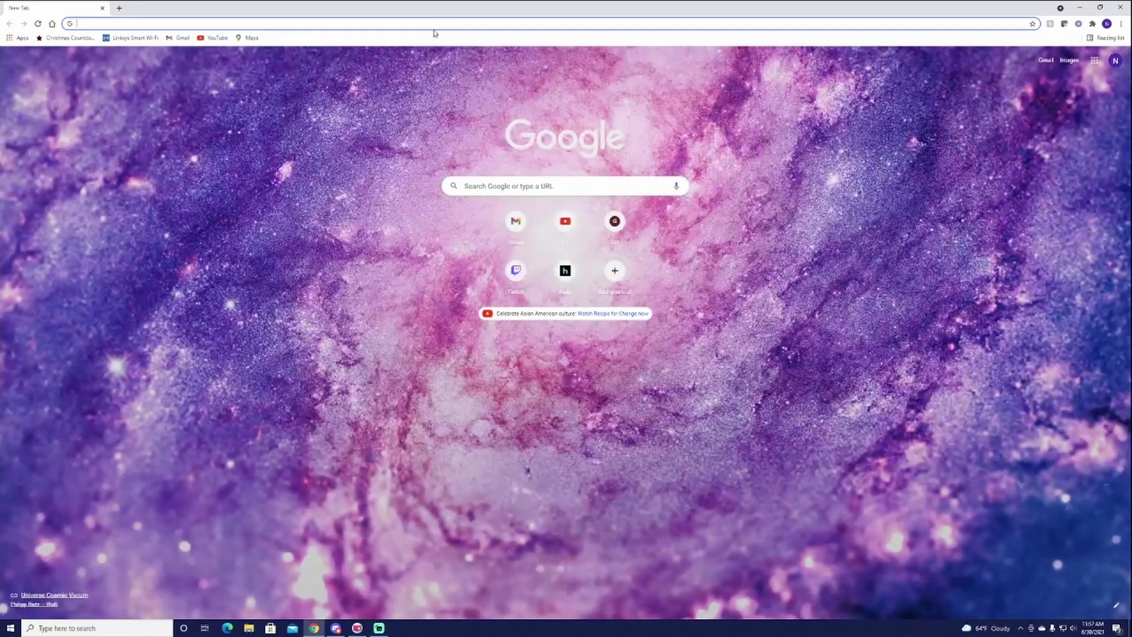
{"action": "left_click", "coordinate": [437, 24]}
{"action": "type", "text": "ghub"}
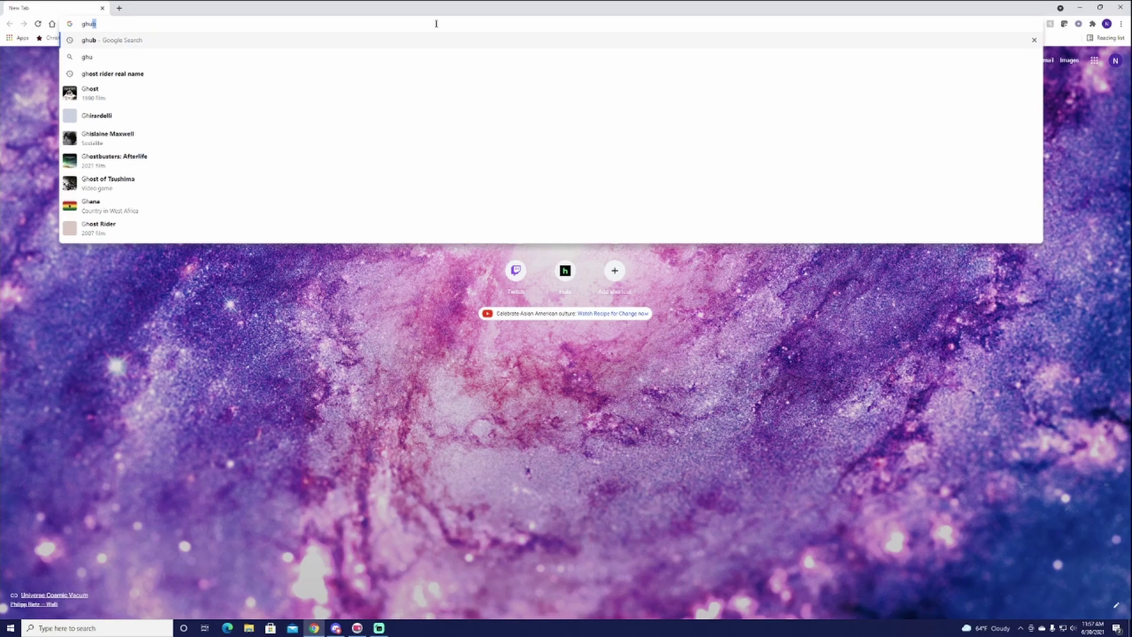
{"action": "key", "text": "Return"}
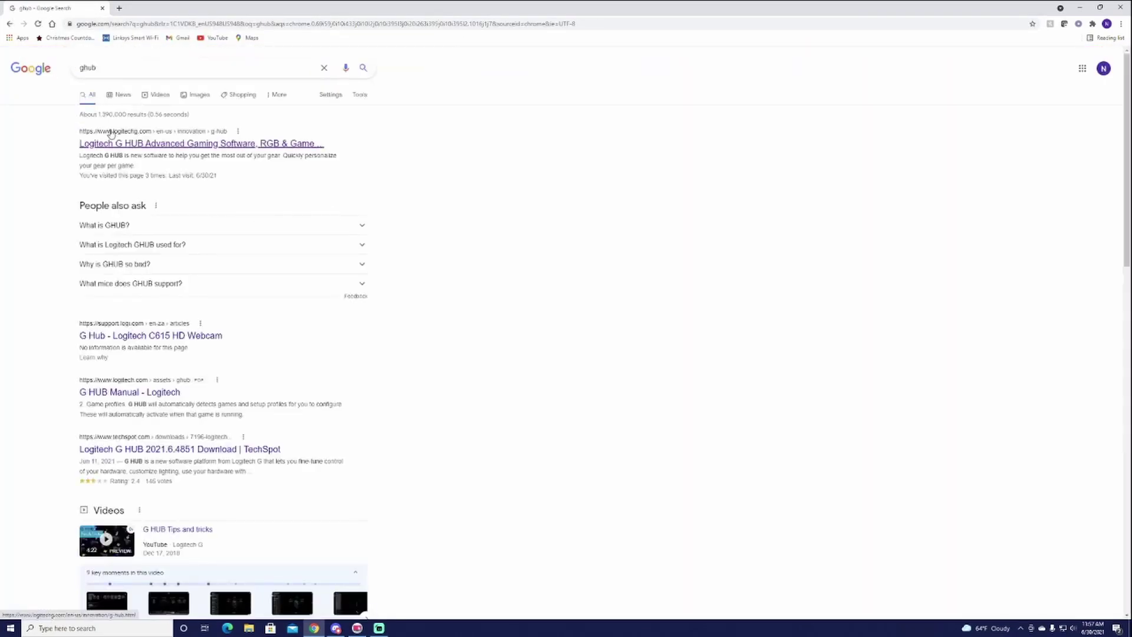
Download G HUB for Windows from Logitech's G HUB page and launch the installer
{"action": "left_click", "coordinate": [143, 146]}
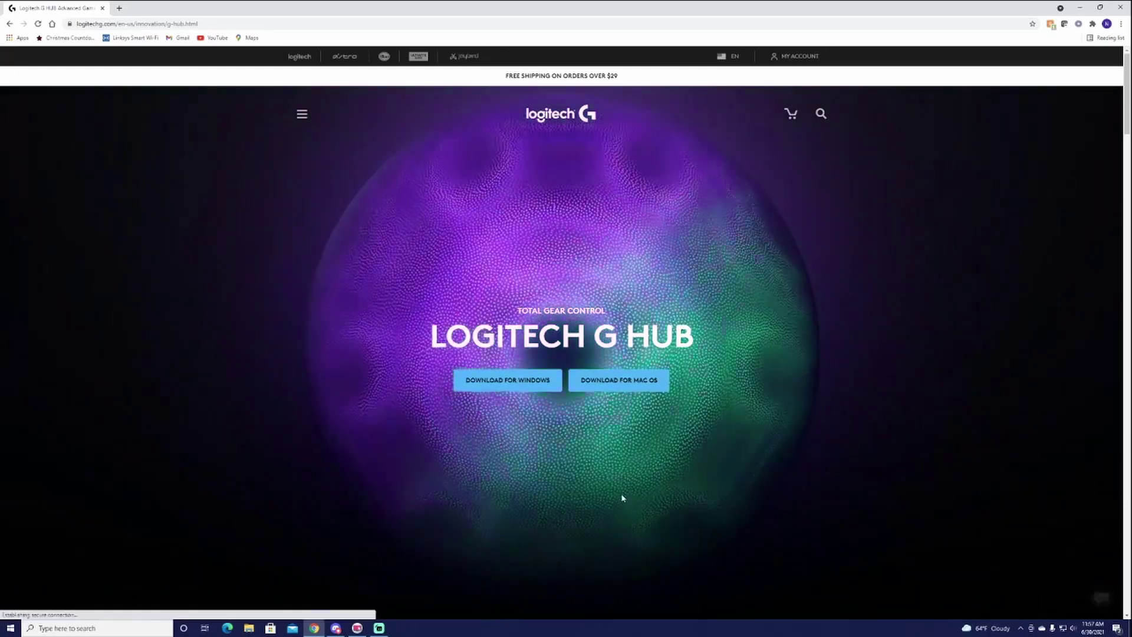
{"action": "left_click", "coordinate": [508, 382]}
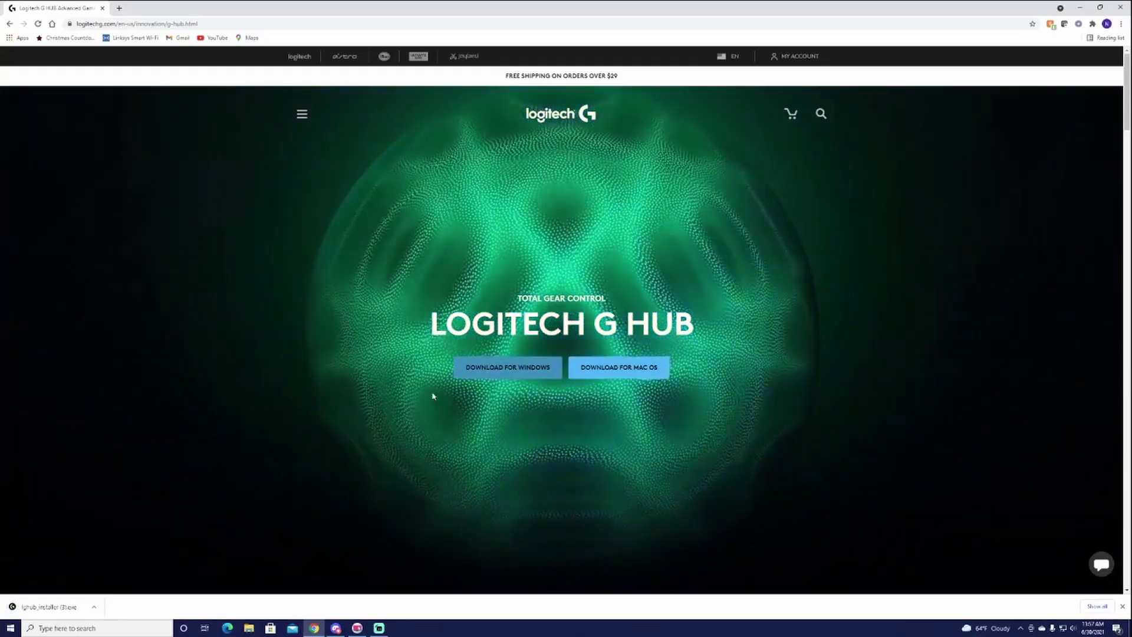
{"action": "left_click", "coordinate": [56, 616]}
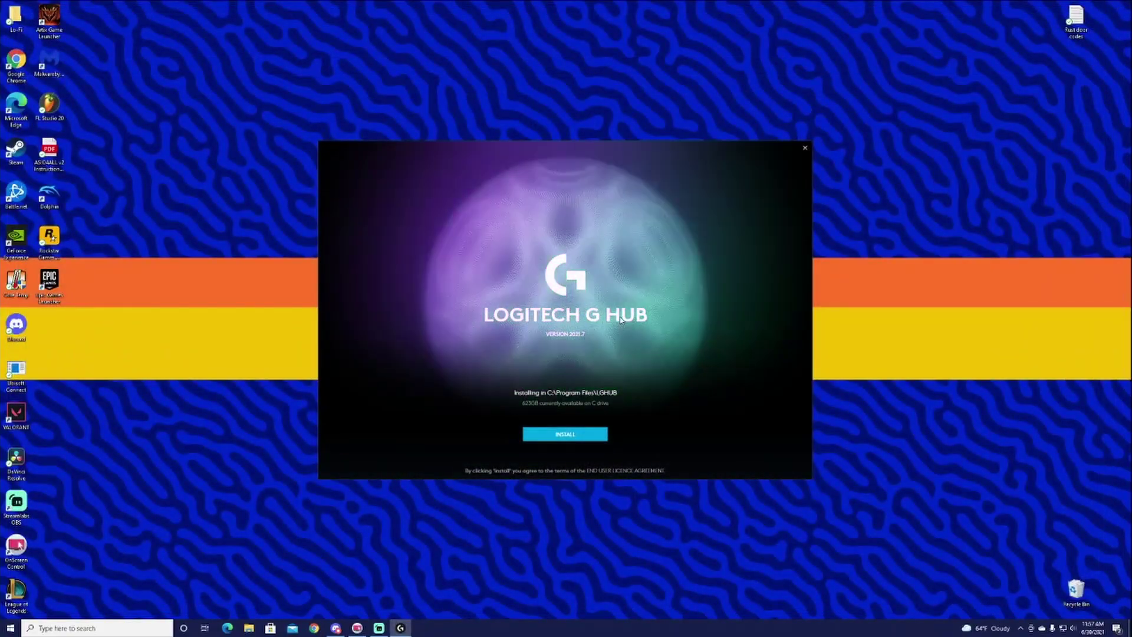
Install G HUB into C:\Program Files\LGHUB and wait for the welcome screen
{"action": "left_click", "coordinate": [565, 434]}
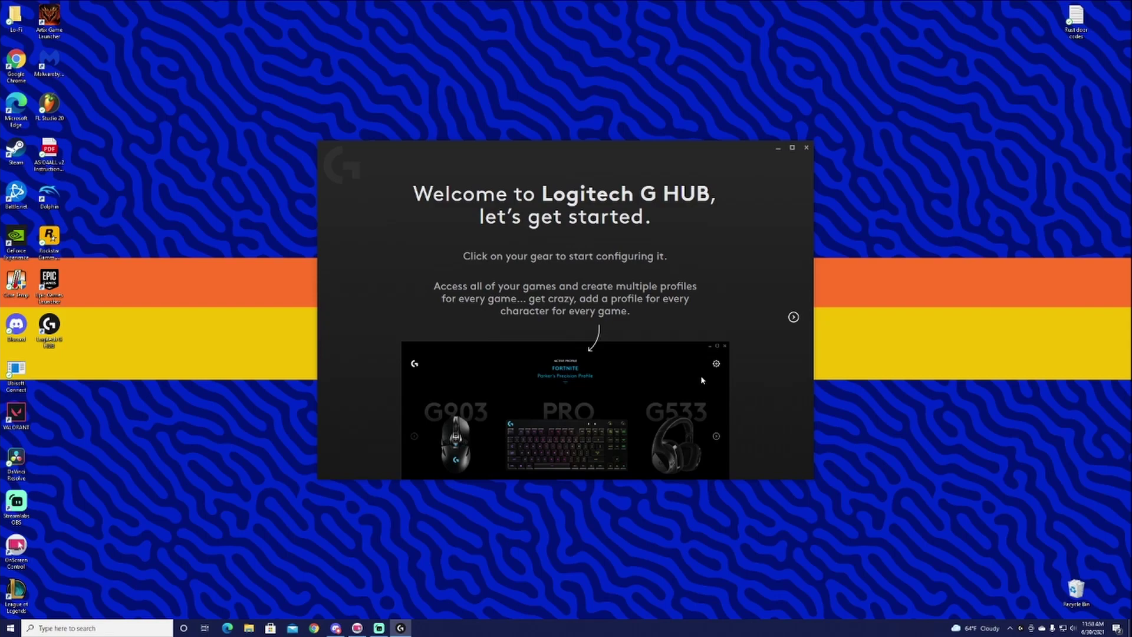
Complete G HUB's first-run setup with usage data sharing enabled and the what's new notice dismissed
{"action": "left_click", "coordinate": [793, 318]}
{"action": "left_click", "coordinate": [793, 318]}
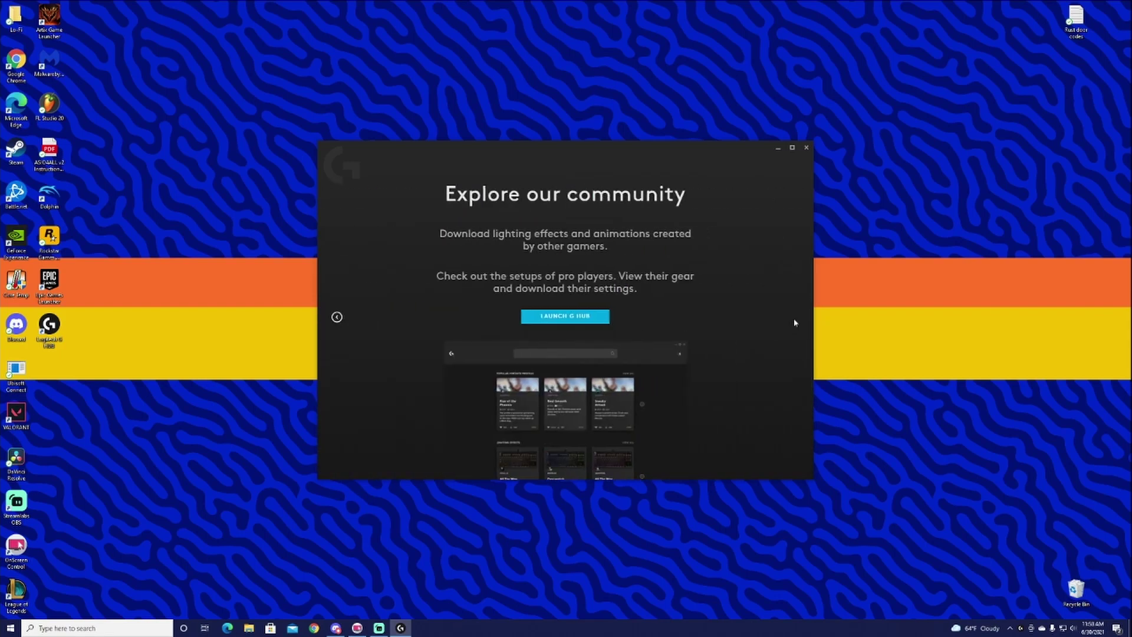
{"action": "left_click", "coordinate": [559, 319]}
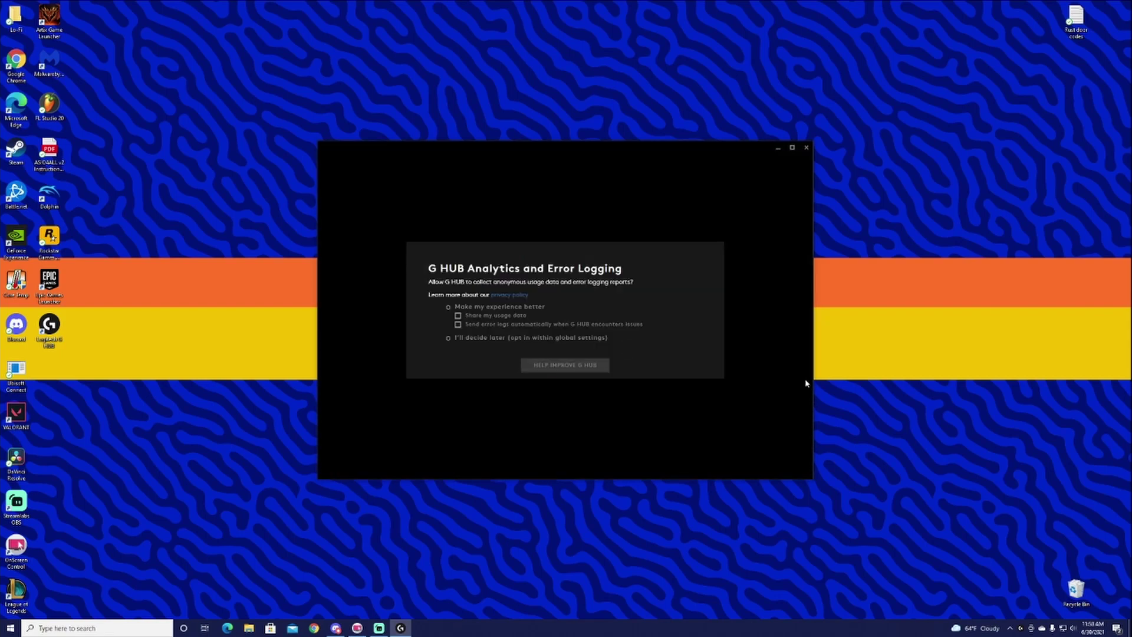
{"action": "left_click", "coordinate": [458, 318]}
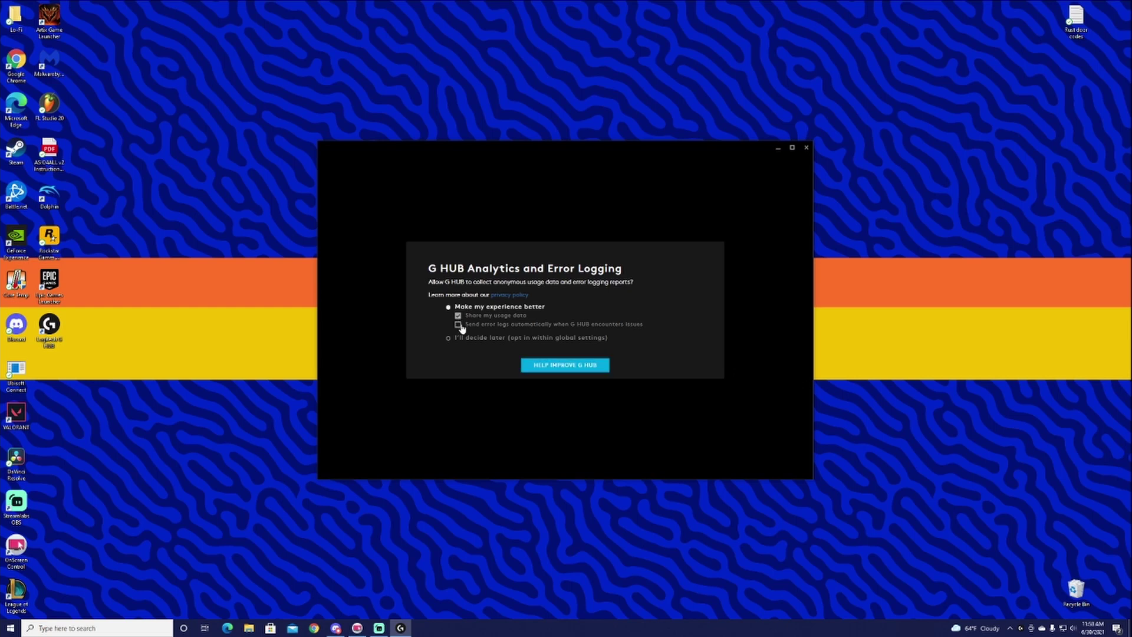
{"action": "left_click", "coordinate": [562, 367]}
{"action": "left_click", "coordinate": [611, 436]}
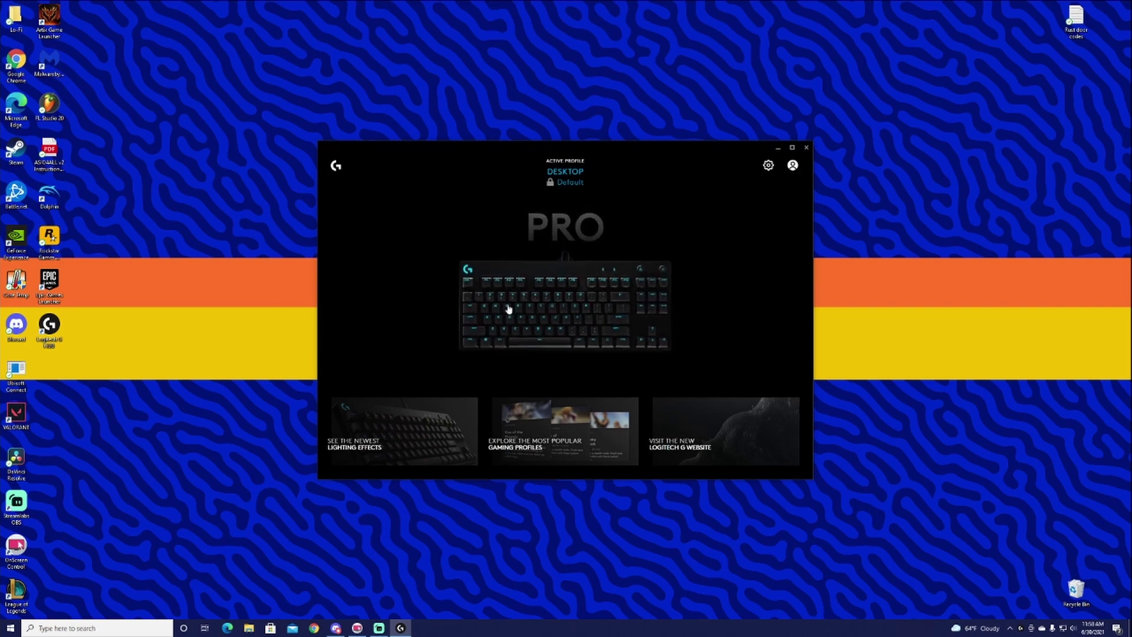
Open the PRO keyboard's LIGHTSYNC lighting settings from the home screen
{"action": "left_click", "coordinate": [572, 316]}
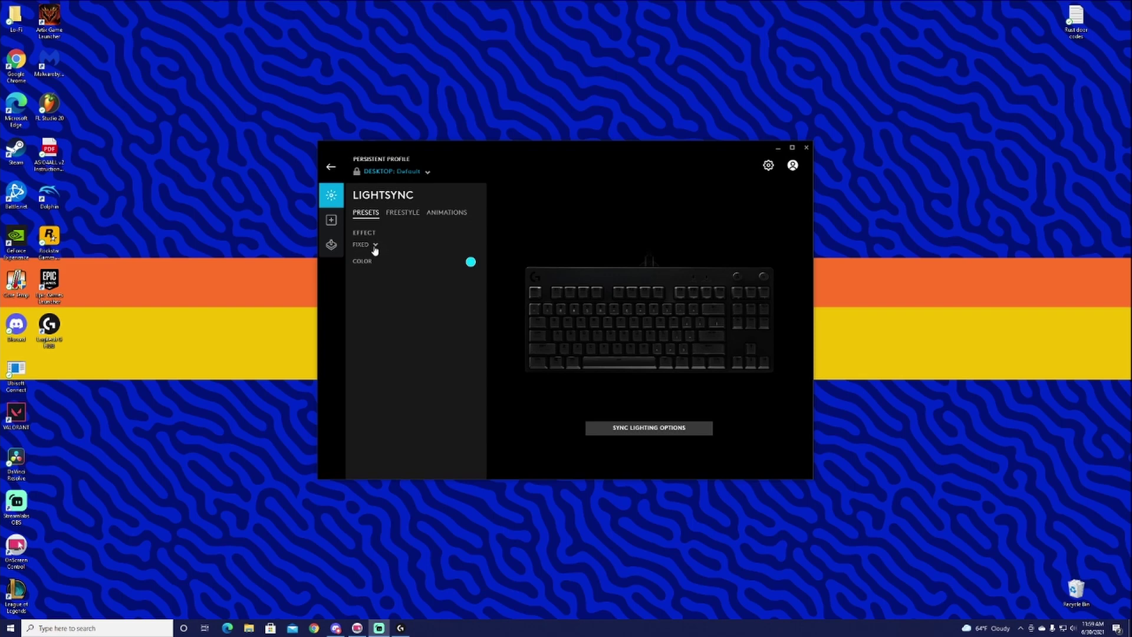
Keep the Fixed effect and try red and orange shades for the keyboard colour
{"action": "left_click", "coordinate": [373, 246]}
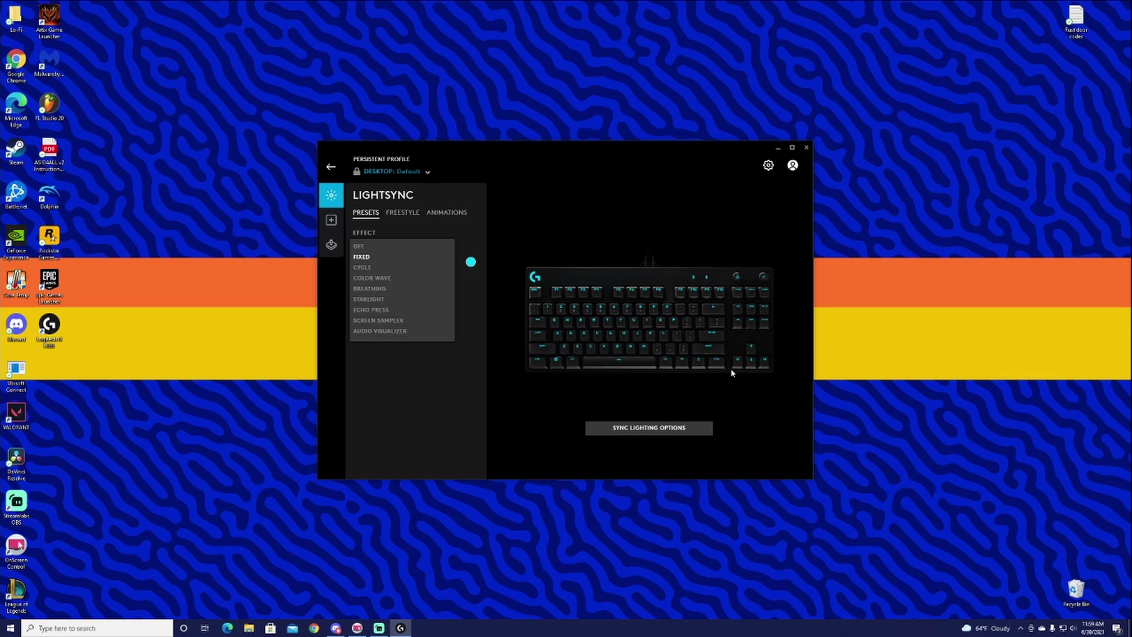
{"action": "left_click", "coordinate": [371, 257]}
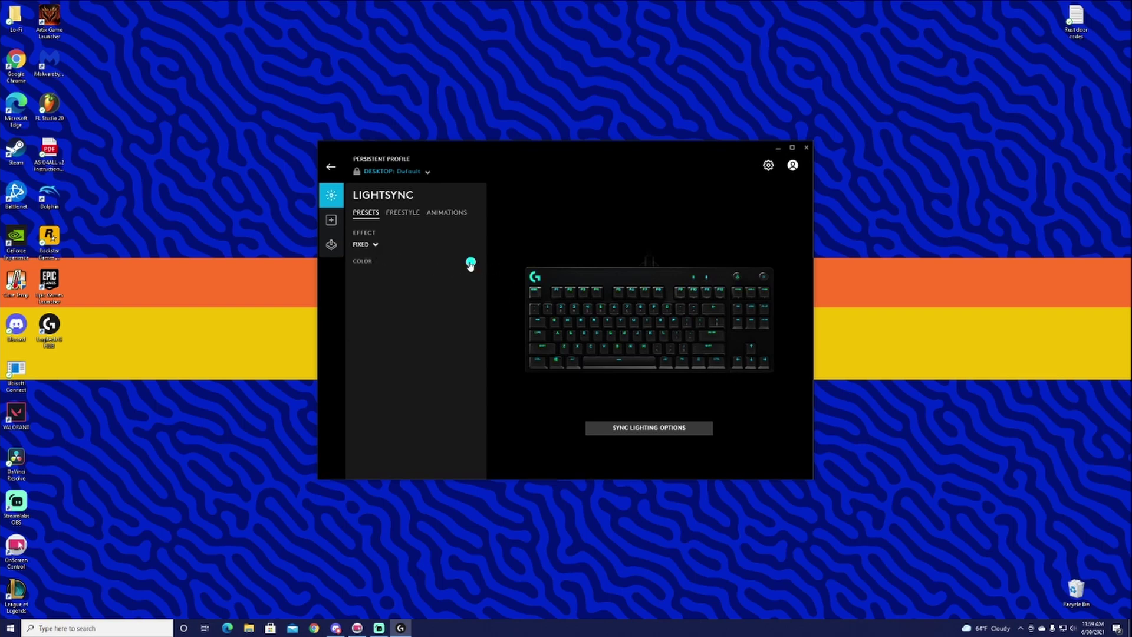
{"action": "left_click", "coordinate": [470, 263]}
{"action": "left_click", "coordinate": [471, 281]}
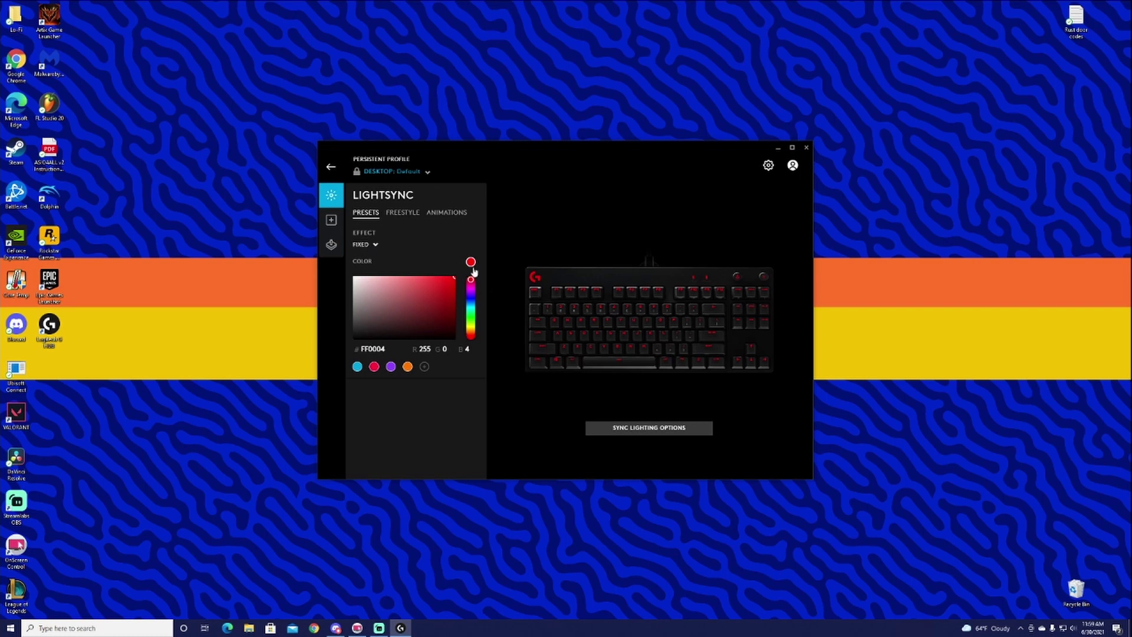
{"action": "mouse_move", "coordinate": [471, 285]}
{"action": "left_mouse_down"}
{"action": "mouse_move", "coordinate": [474, 334]}
{"action": "mouse_move", "coordinate": [471, 281]}
{"action": "mouse_move", "coordinate": [382, 307]}
{"action": "mouse_move", "coordinate": [370, 289]}
{"action": "mouse_move", "coordinate": [397, 282]}
{"action": "mouse_move", "coordinate": [454, 309]}
{"action": "mouse_move", "coordinate": [456, 293]}
{"action": "mouse_move", "coordinate": [459, 328]}
{"action": "mouse_move", "coordinate": [435, 336]}
{"action": "mouse_move", "coordinate": [464, 283]}
{"action": "left_mouse_up"}
{"action": "left_click", "coordinate": [451, 280]}
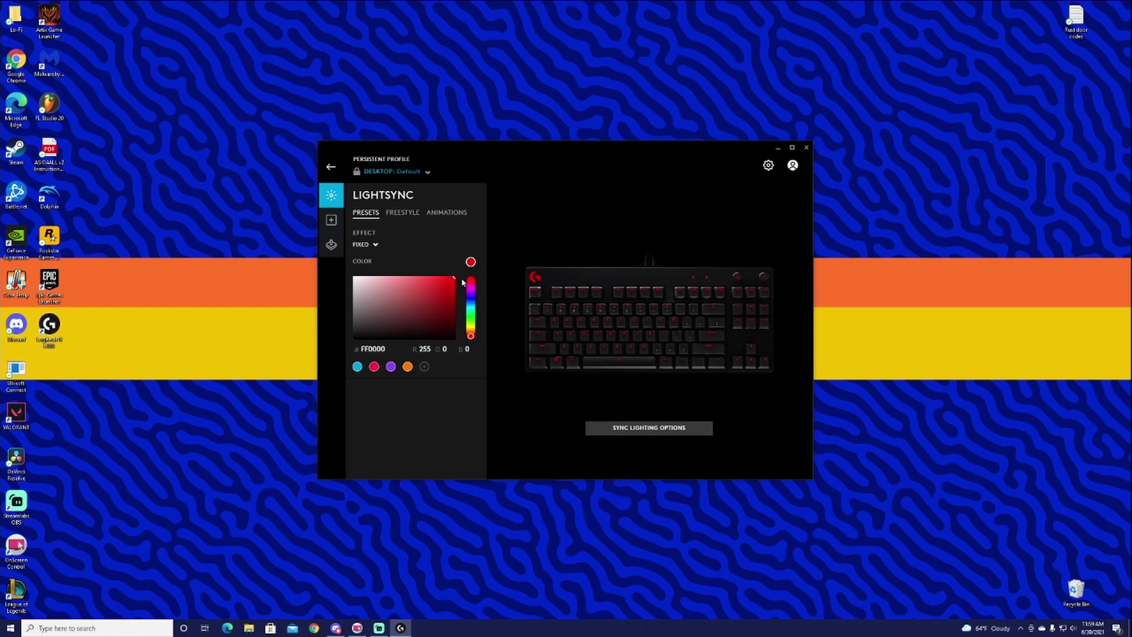
{"action": "left_click", "coordinate": [412, 267]}
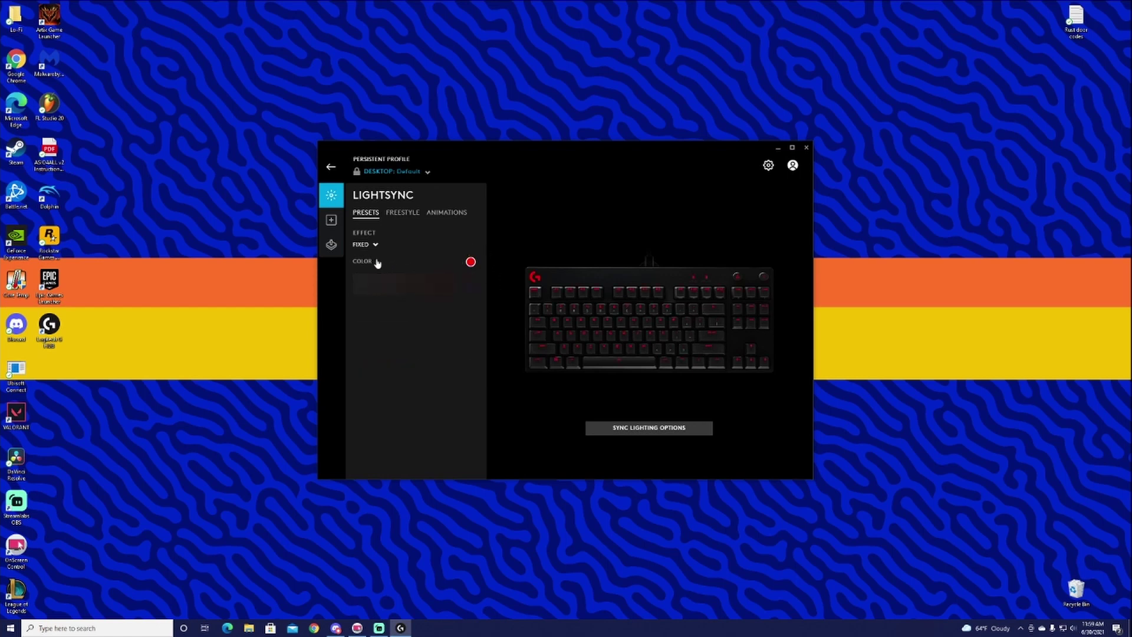
Save a green custom swatch, then switch the effect to Cycle at 5000 ms
{"action": "left_click", "coordinate": [470, 262]}
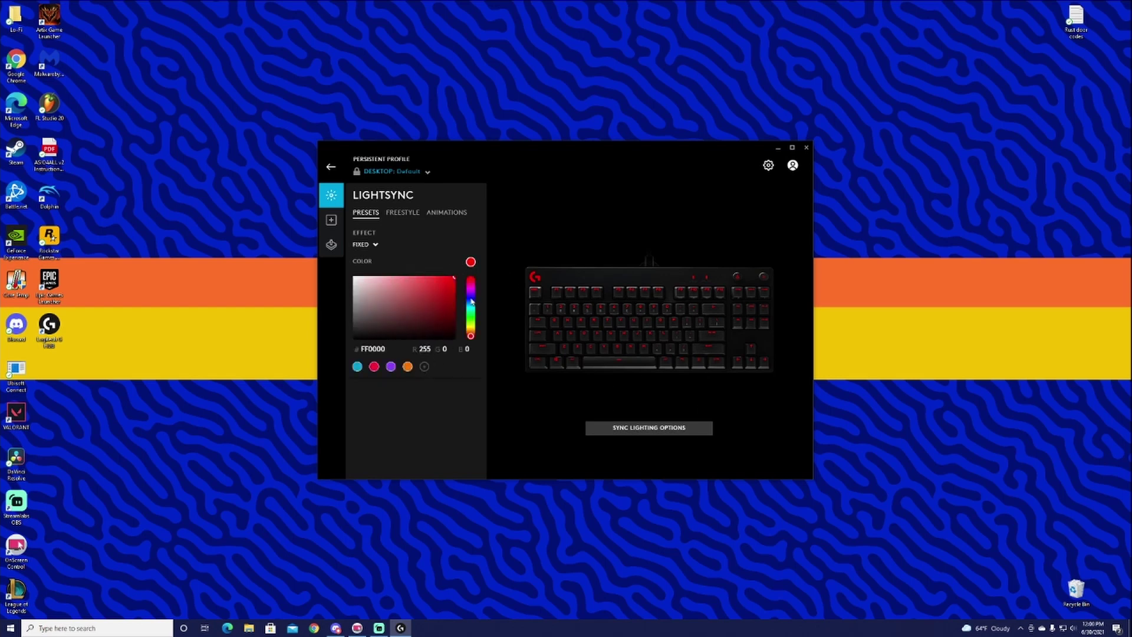
{"action": "mouse_move", "coordinate": [471, 301]}
{"action": "left_mouse_down"}
{"action": "mouse_move", "coordinate": [473, 320]}
{"action": "mouse_move", "coordinate": [454, 290]}
{"action": "mouse_move", "coordinate": [460, 317]}
{"action": "left_mouse_up"}
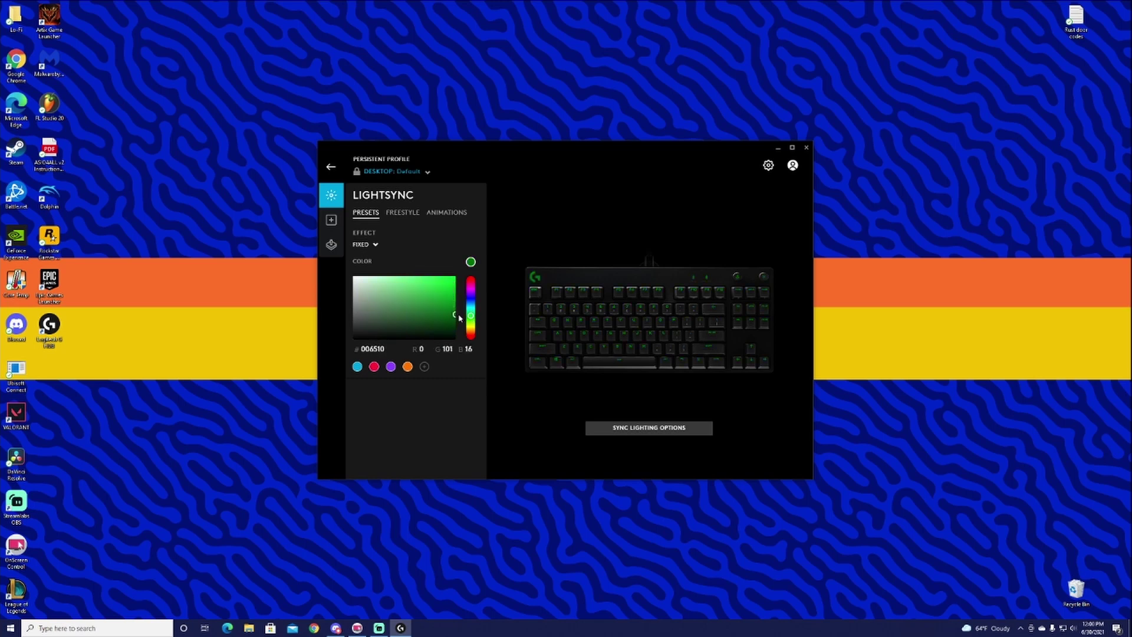
{"action": "left_click", "coordinate": [424, 368]}
{"action": "left_click", "coordinate": [365, 245]}
{"action": "left_click", "coordinate": [362, 267]}
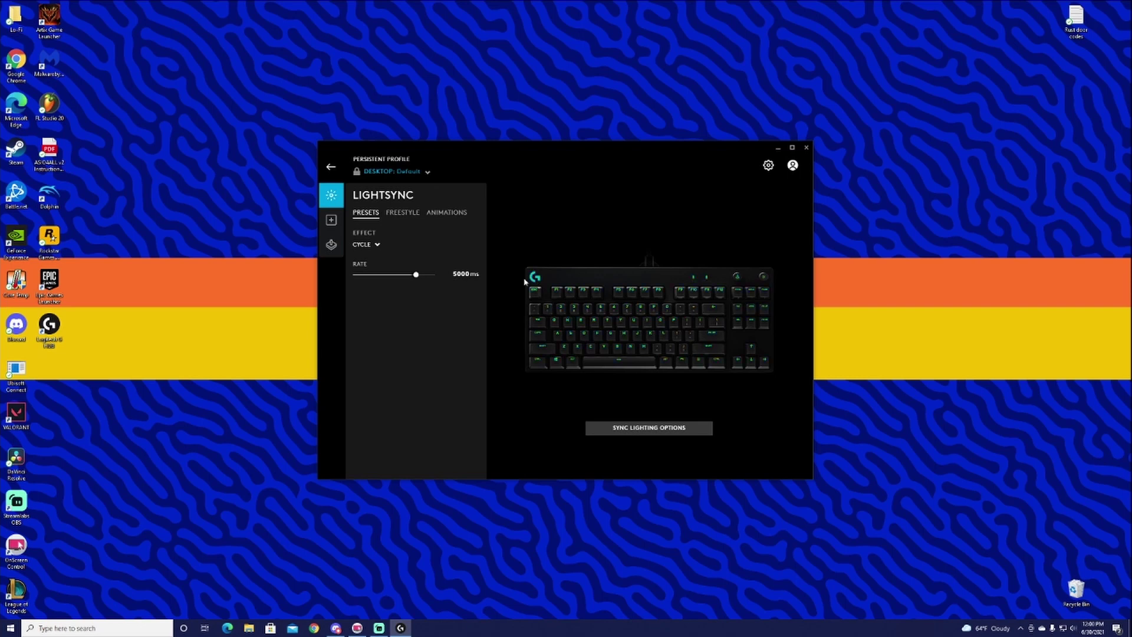
Try slower and fastest Cycle rates, finally settling on 12200 ms
{"action": "left_click_drag", "start_coordinate": [416, 276], "coordinate": [356, 278]}
{"action": "left_click_drag", "start_coordinate": [357, 281], "coordinate": [466, 284]}
{"action": "left_click_drag", "start_coordinate": [448, 285], "coordinate": [388, 284]}
Switch to Color Wave, try horizontal and vertical, then set Center Out at 5300 ms
{"action": "left_click", "coordinate": [369, 245]}
{"action": "left_click", "coordinate": [376, 278]}
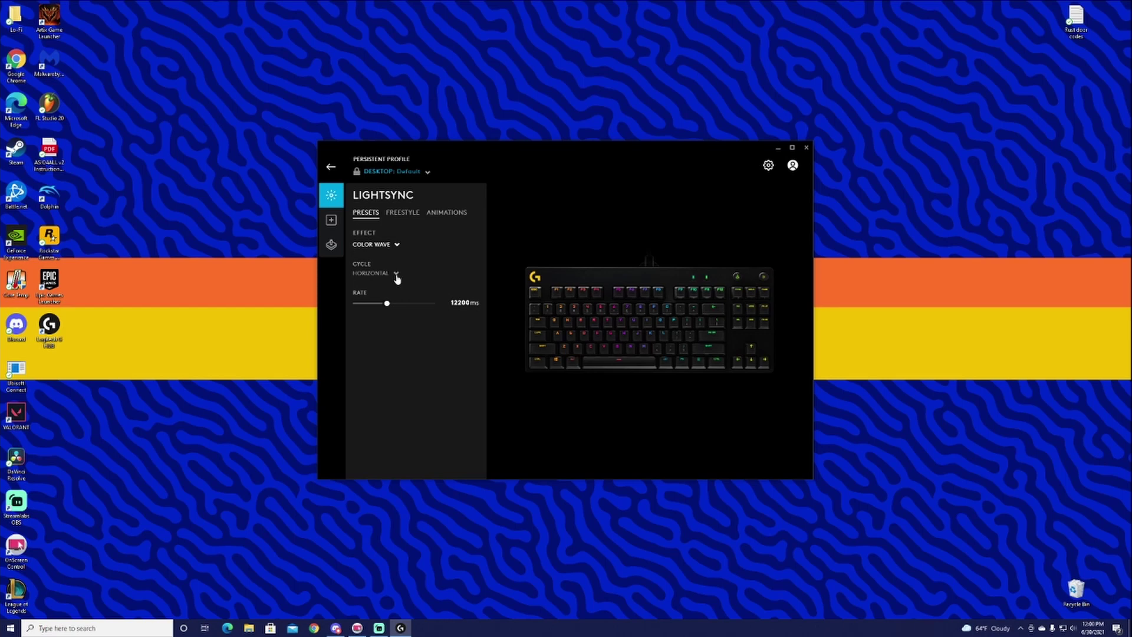
{"action": "left_click", "coordinate": [396, 278]}
{"action": "left_click", "coordinate": [393, 283]}
{"action": "left_click", "coordinate": [377, 274]}
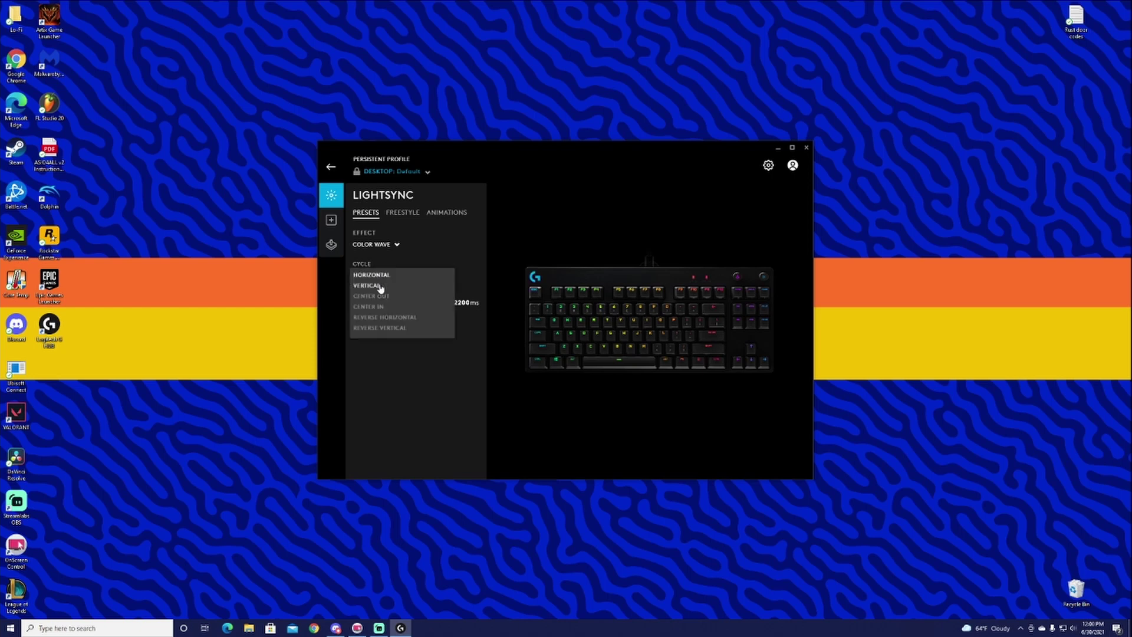
{"action": "left_click", "coordinate": [373, 289]}
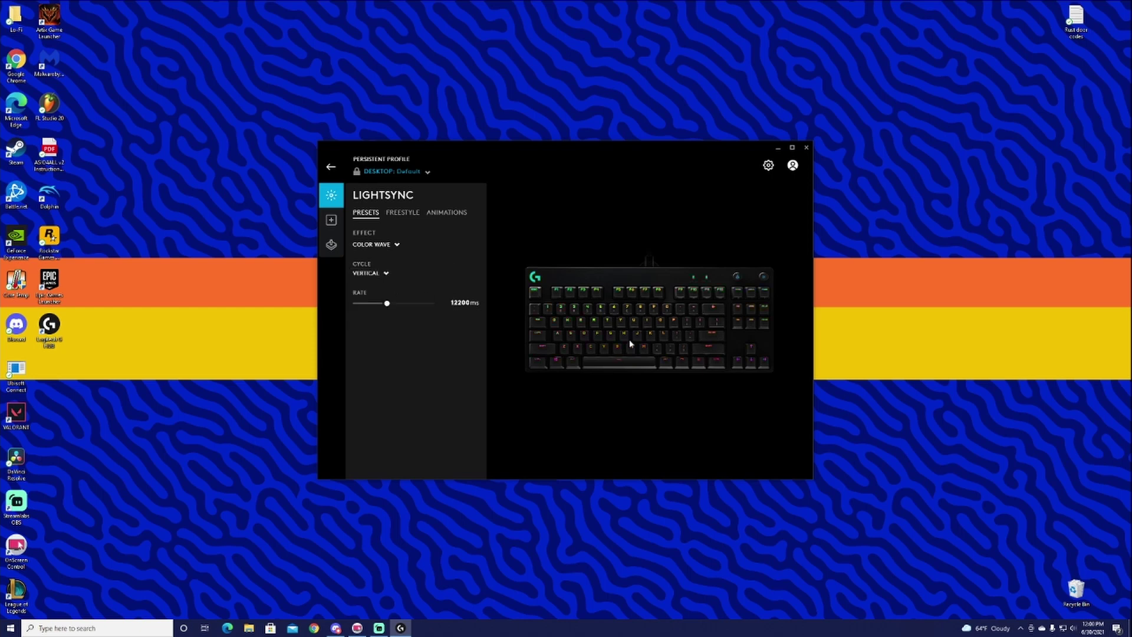
{"action": "left_click", "coordinate": [390, 274]}
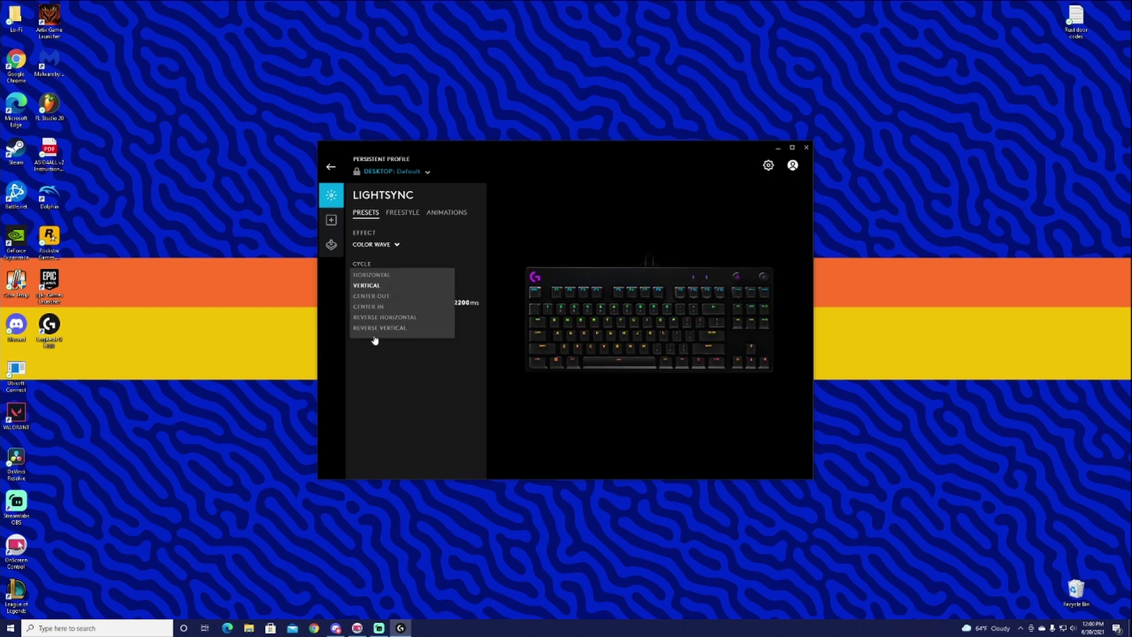
{"action": "left_click", "coordinate": [363, 296]}
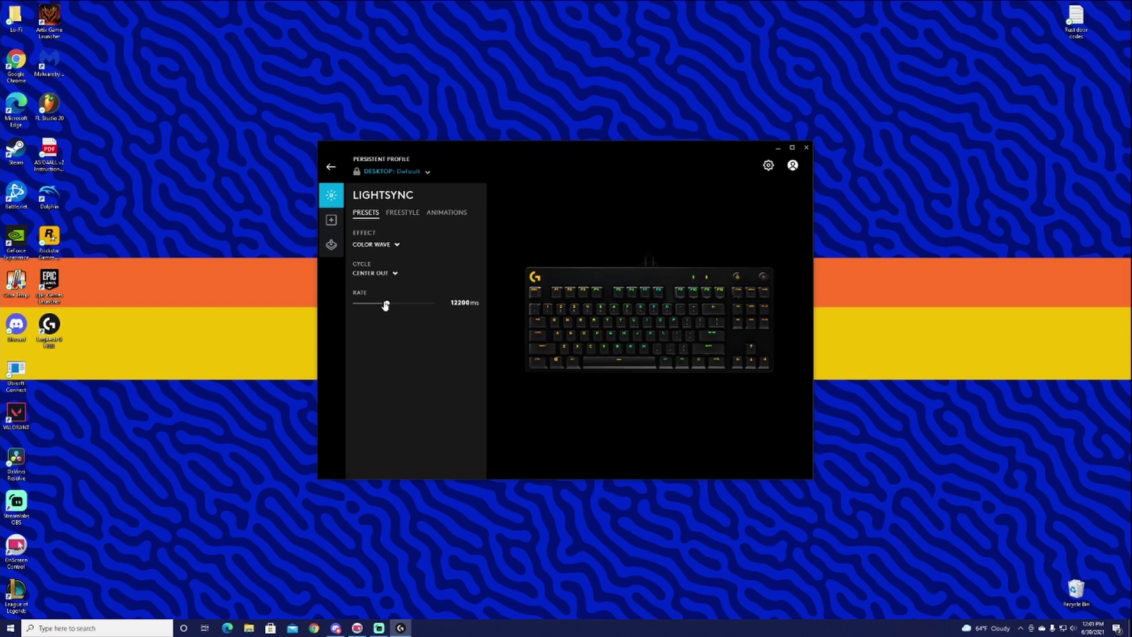
{"action": "mouse_move", "coordinate": [386, 304]}
{"action": "left_mouse_down"}
{"action": "mouse_move", "coordinate": [357, 305]}
{"action": "mouse_move", "coordinate": [444, 310]}
{"action": "mouse_move", "coordinate": [382, 306]}
{"action": "left_mouse_up"}
Change the keyboard lighting effect from Color Wave to Echo Press
{"action": "left_click", "coordinate": [397, 244]}
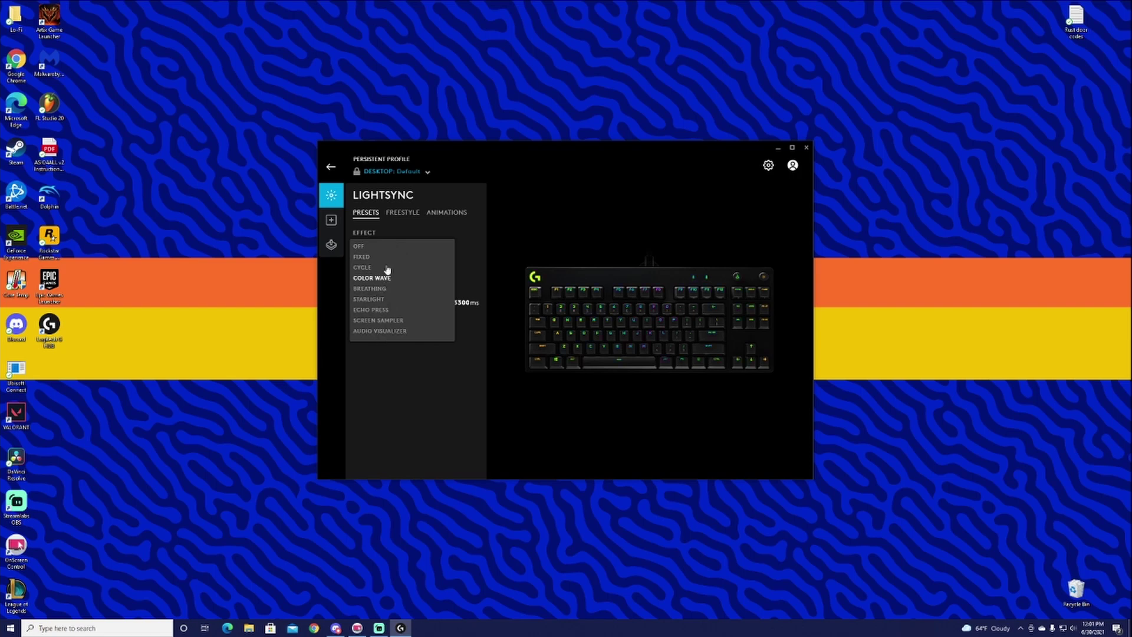
{"action": "left_click", "coordinate": [382, 233]}
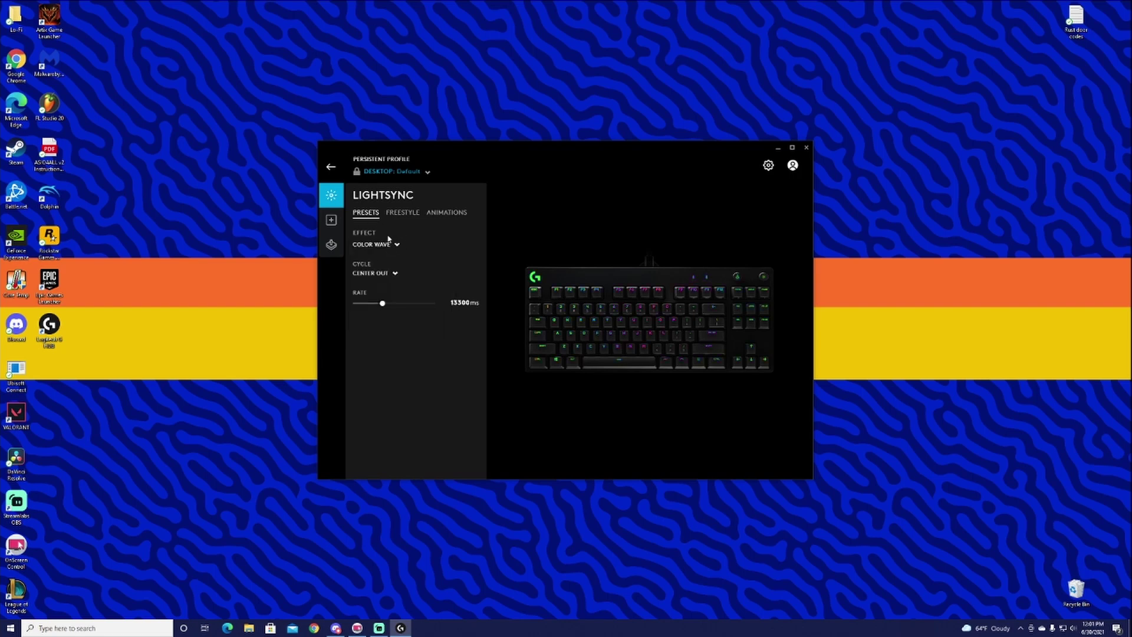
{"action": "left_click", "coordinate": [401, 246]}
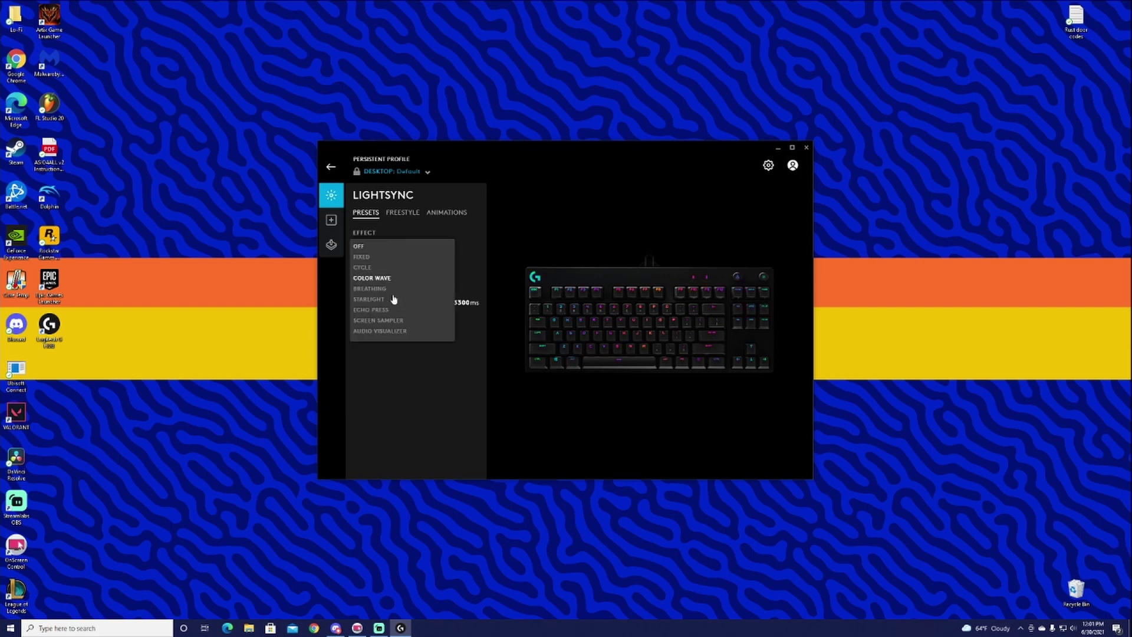
{"action": "left_click", "coordinate": [378, 315]}
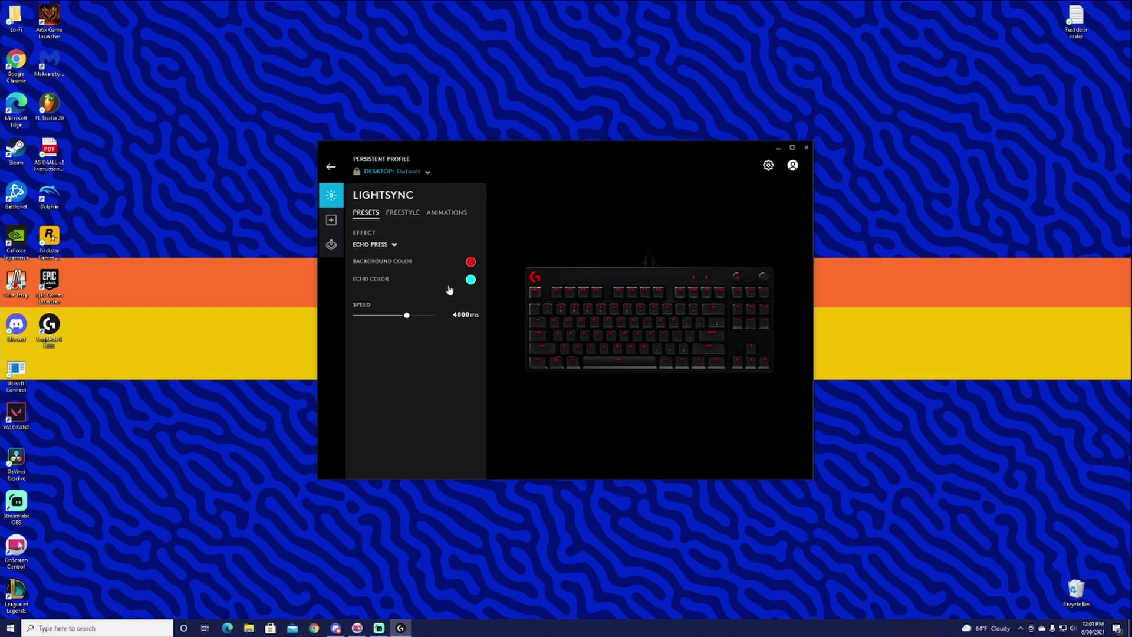
Give Echo Press a red background and an echo colour of 00F3FF
{"action": "left_click", "coordinate": [470, 262]}
{"action": "left_click", "coordinate": [471, 279]}
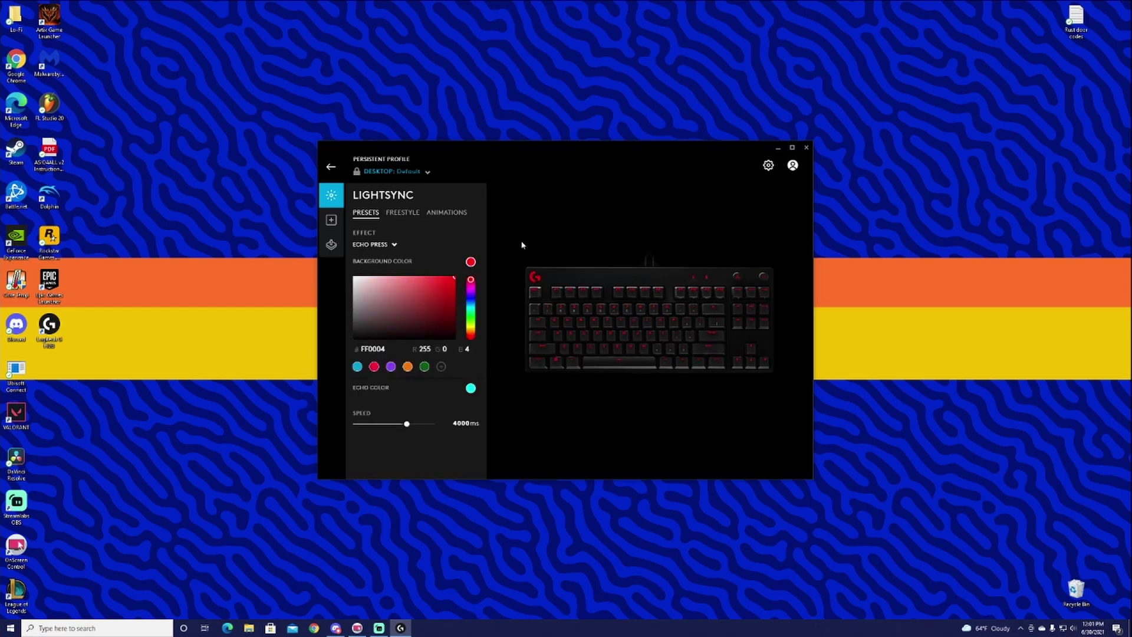
{"action": "left_click", "coordinate": [444, 269]}
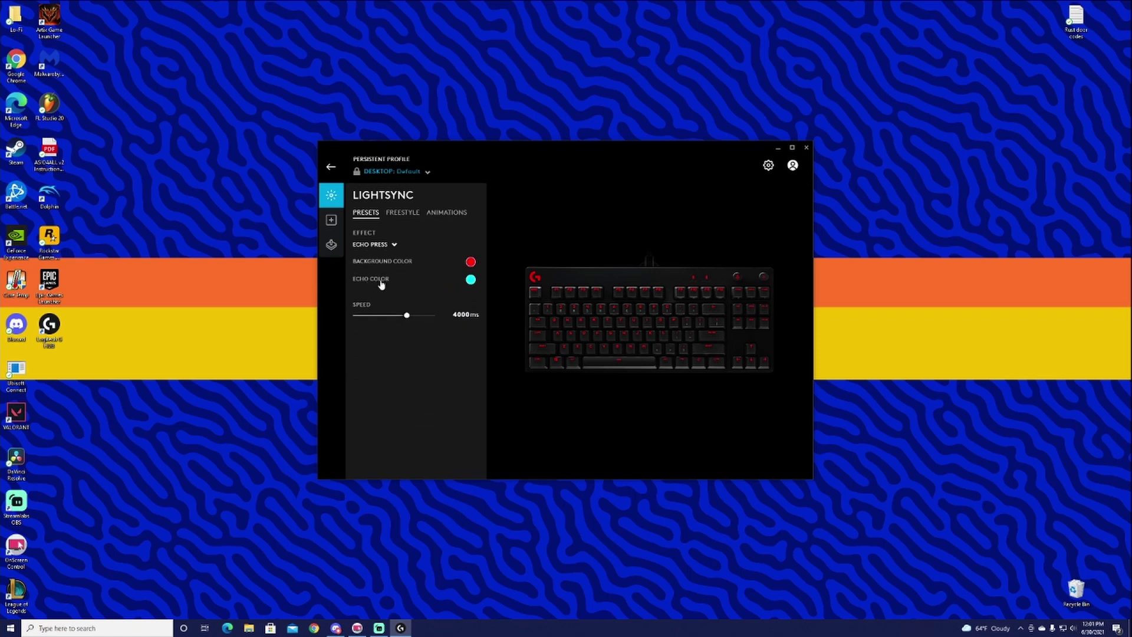
{"action": "left_click", "coordinate": [471, 279]}
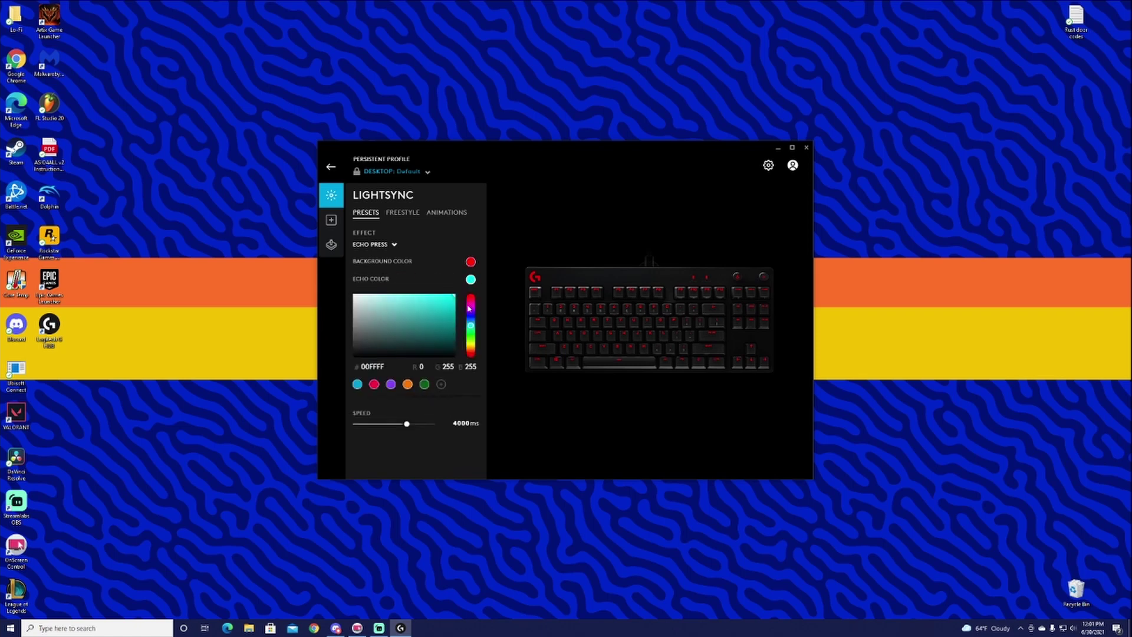
{"action": "left_click", "coordinate": [471, 325]}
Maximize the window and try Echo Press speeds from 10000 ms down to 1000 ms
{"action": "left_click", "coordinate": [792, 147]}
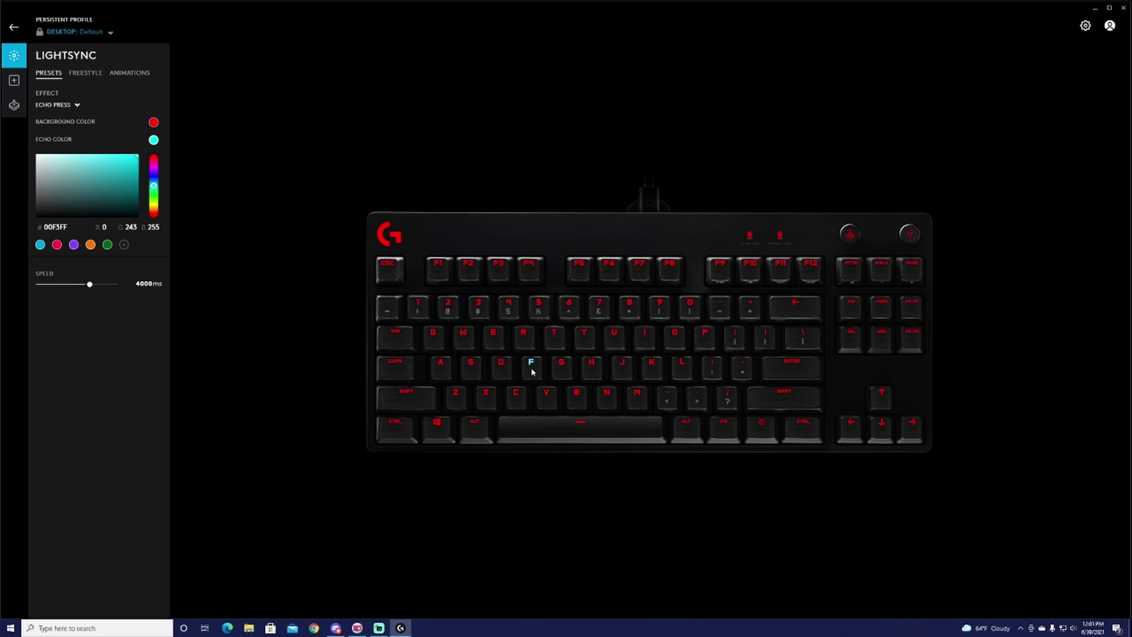
{"action": "left_click_drag", "start_coordinate": [89, 285], "coordinate": [37, 287]}
{"action": "left_click", "coordinate": [39, 285]}
{"action": "left_click_drag", "start_coordinate": [40, 286], "coordinate": [115, 285]}
Test the echo on the S and A keys and change the echo colour to green 2CFF00
{"action": "key", "text": "s"}
{"action": "key", "text": "a"}
{"action": "mouse_move", "coordinate": [155, 194]}
{"action": "left_mouse_down"}
{"action": "mouse_move", "coordinate": [155, 177]}
{"action": "mouse_move", "coordinate": [163, 193]}
{"action": "left_mouse_up"}
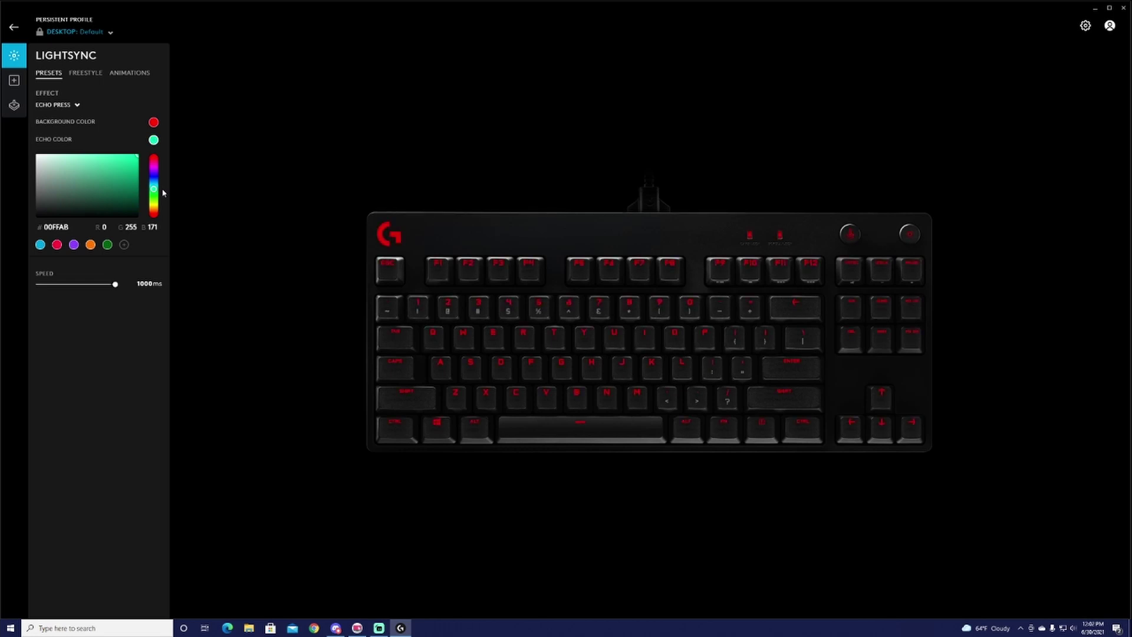
{"action": "left_click", "coordinate": [155, 197]}
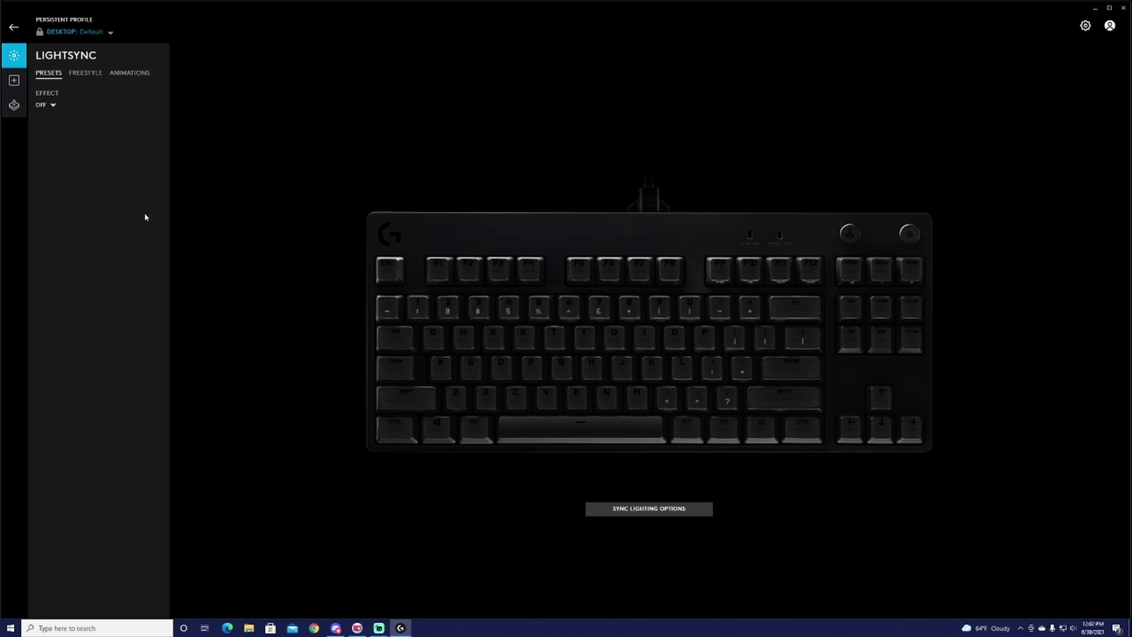
Try the Fixed and Cycle effects, then open the Freestyle per-key lighting page
{"action": "left_click", "coordinate": [51, 107]}
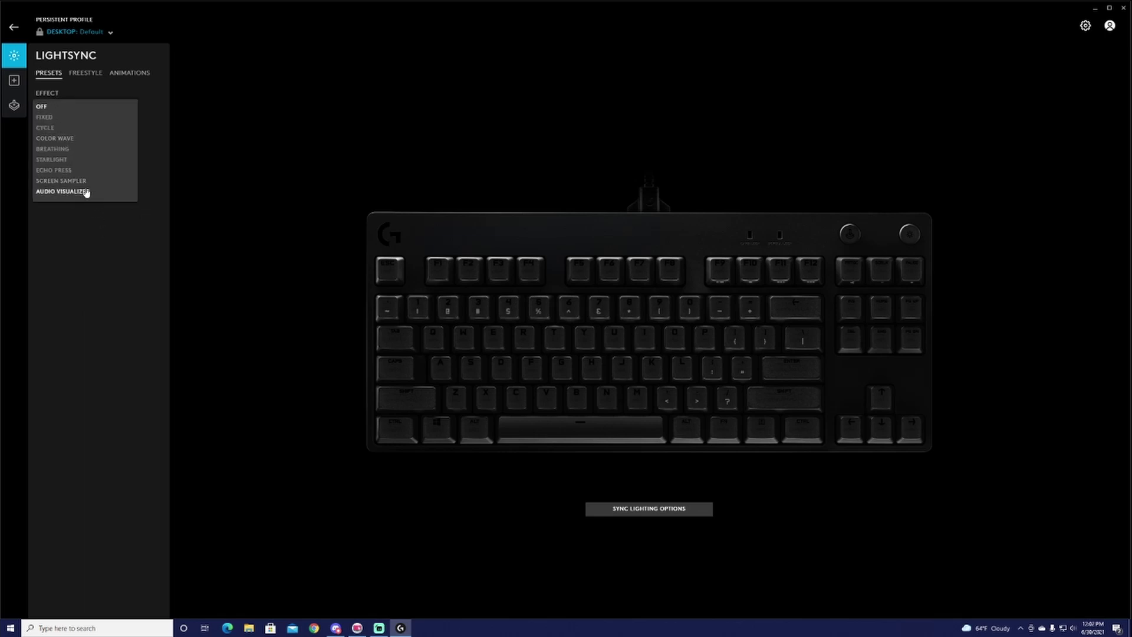
{"action": "left_click", "coordinate": [49, 121]}
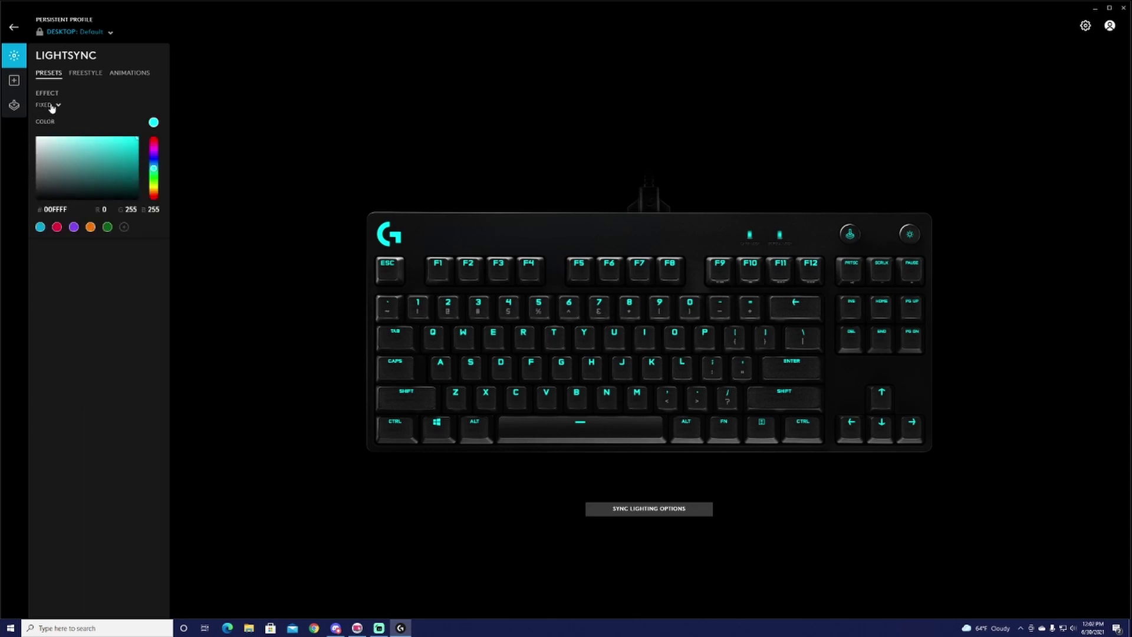
{"action": "left_click", "coordinate": [51, 106]}
{"action": "left_click", "coordinate": [52, 136]}
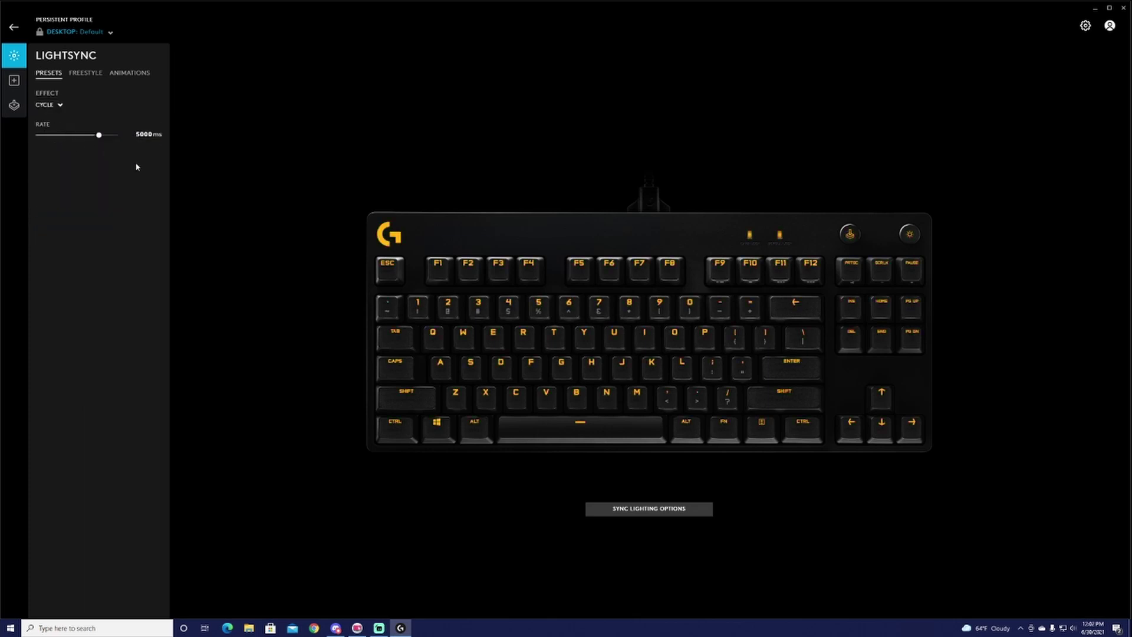
{"action": "key", "text": "alt+Tab"}
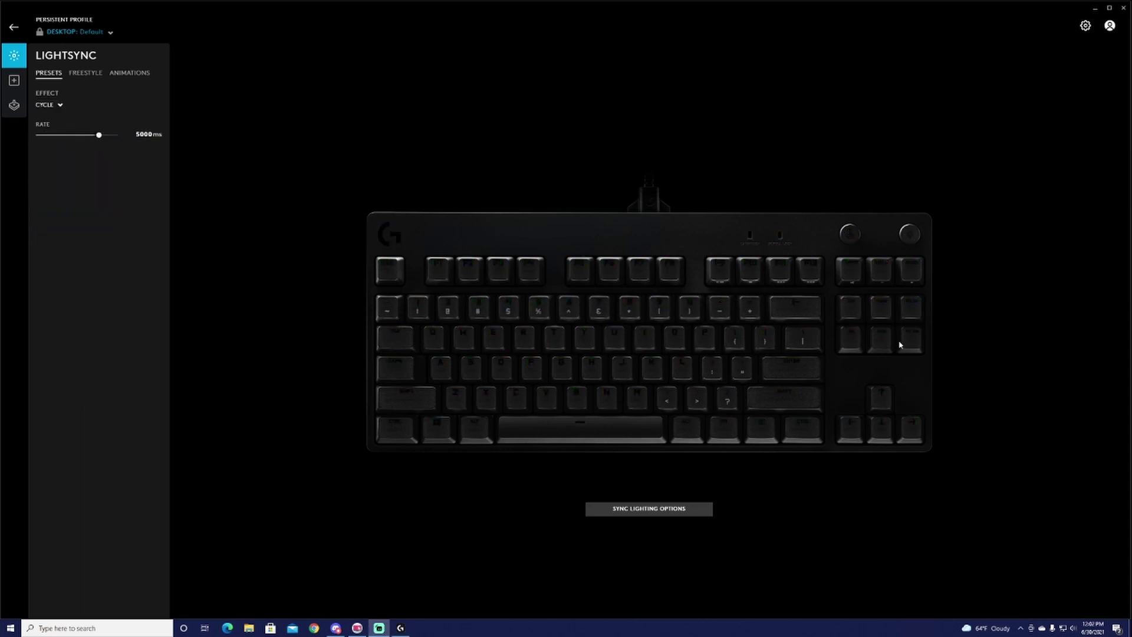
{"action": "left_click", "coordinate": [84, 73]}
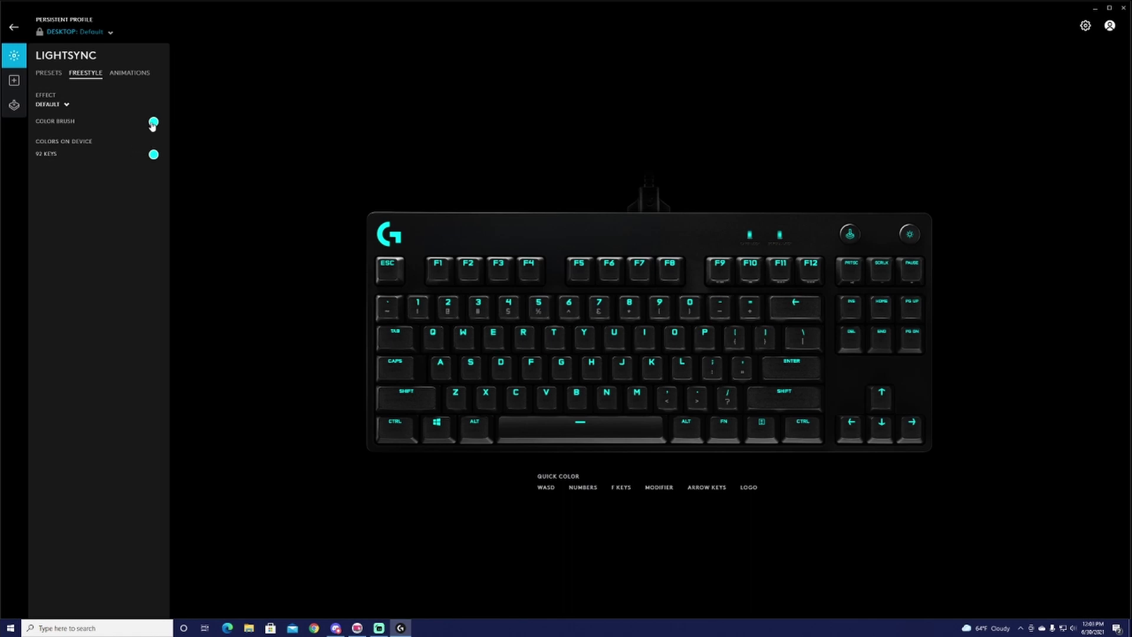
Open the freestyle Effect list, which offers Default or adding a new freestyle
{"action": "left_click", "coordinate": [67, 107]}
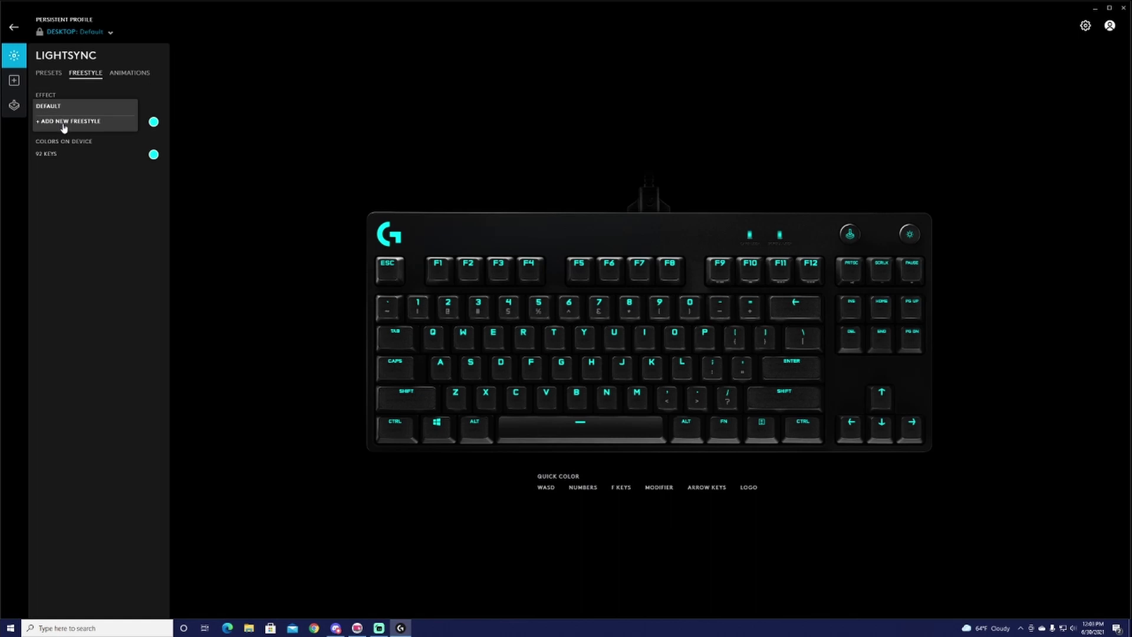
Create a new freestyle effect and rename it GGE
{"action": "left_click", "coordinate": [63, 127]}
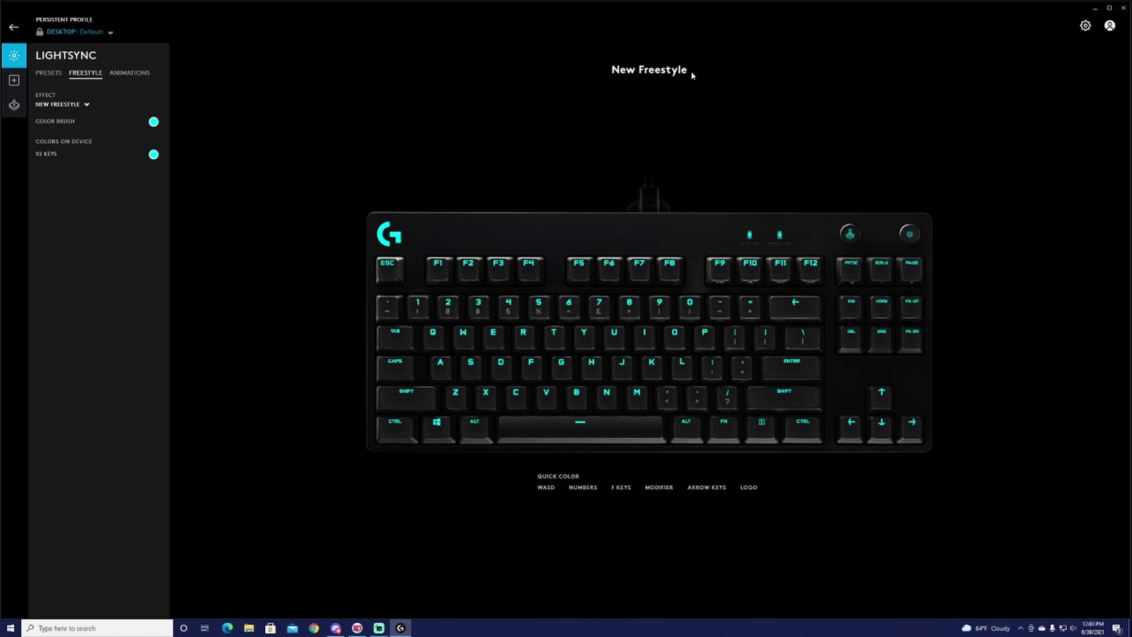
{"action": "left_click_drag", "start_coordinate": [690, 73], "coordinate": [595, 77]}
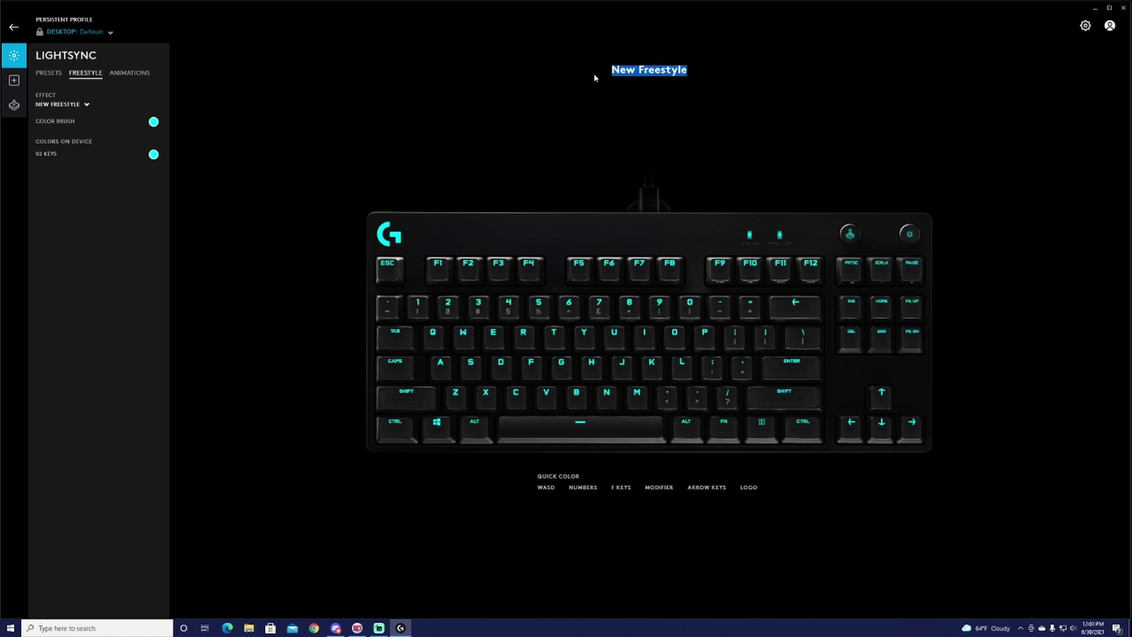
{"action": "type", "text": "GGE"}
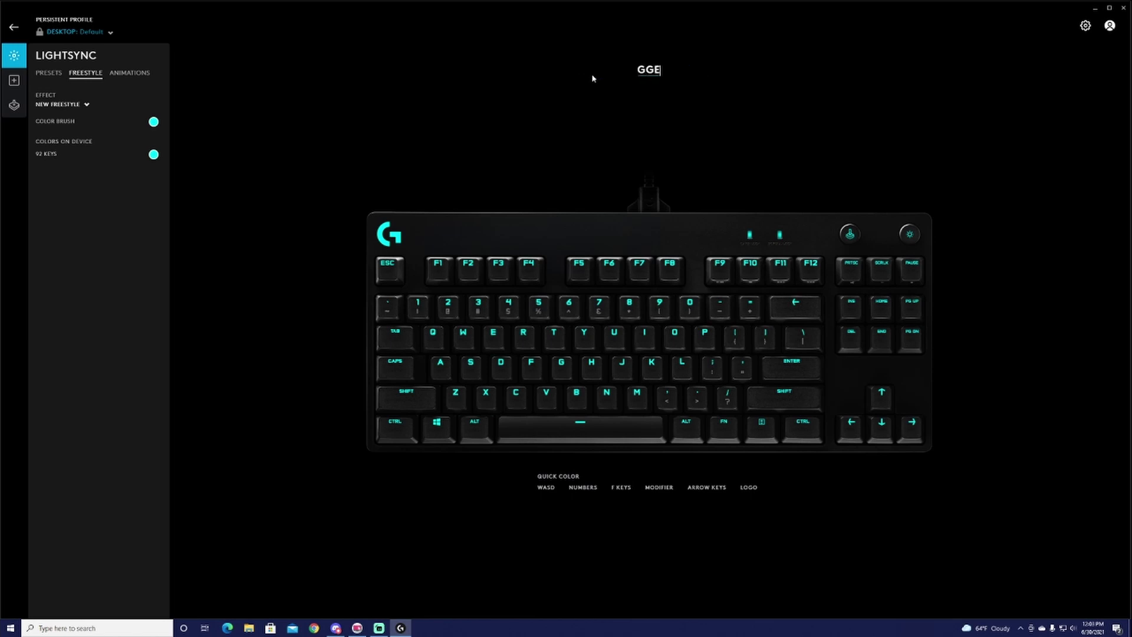
{"action": "left_click", "coordinate": [78, 204]}
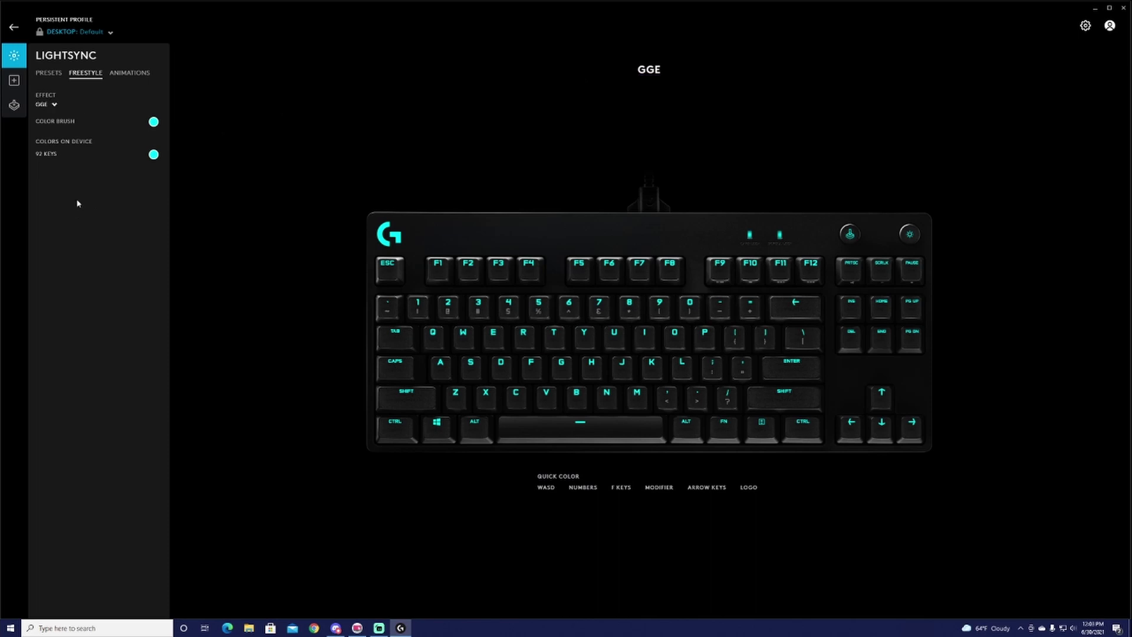
Set the brush to blue (0004FF) and paint all 92 keys blue
{"action": "left_click", "coordinate": [153, 122]}
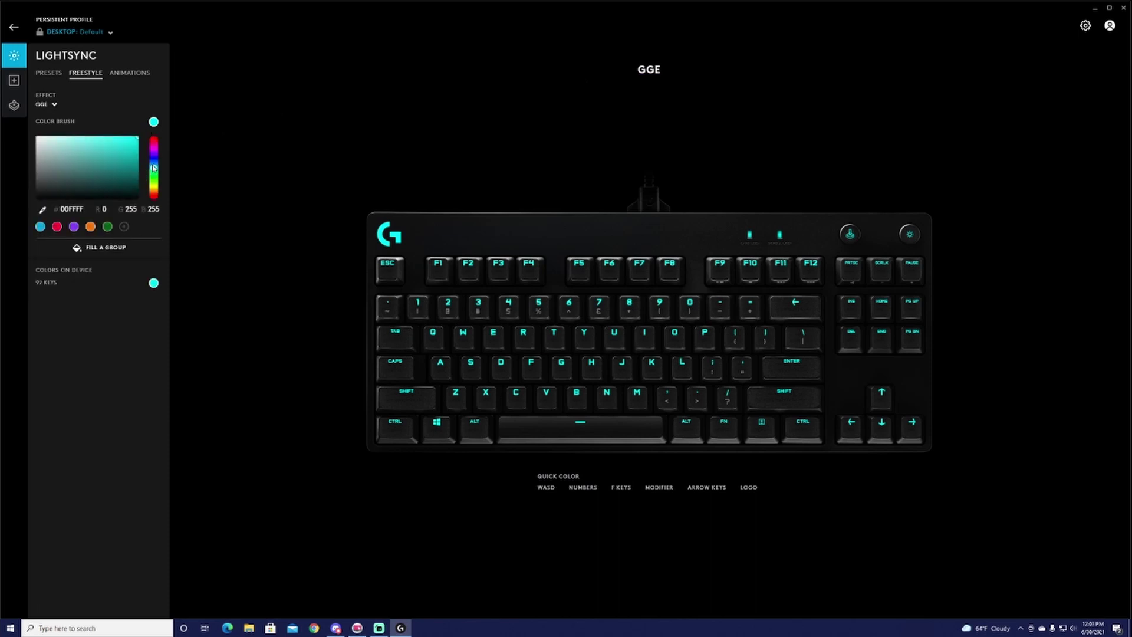
{"action": "left_click_drag", "start_coordinate": [153, 169], "coordinate": [155, 162]}
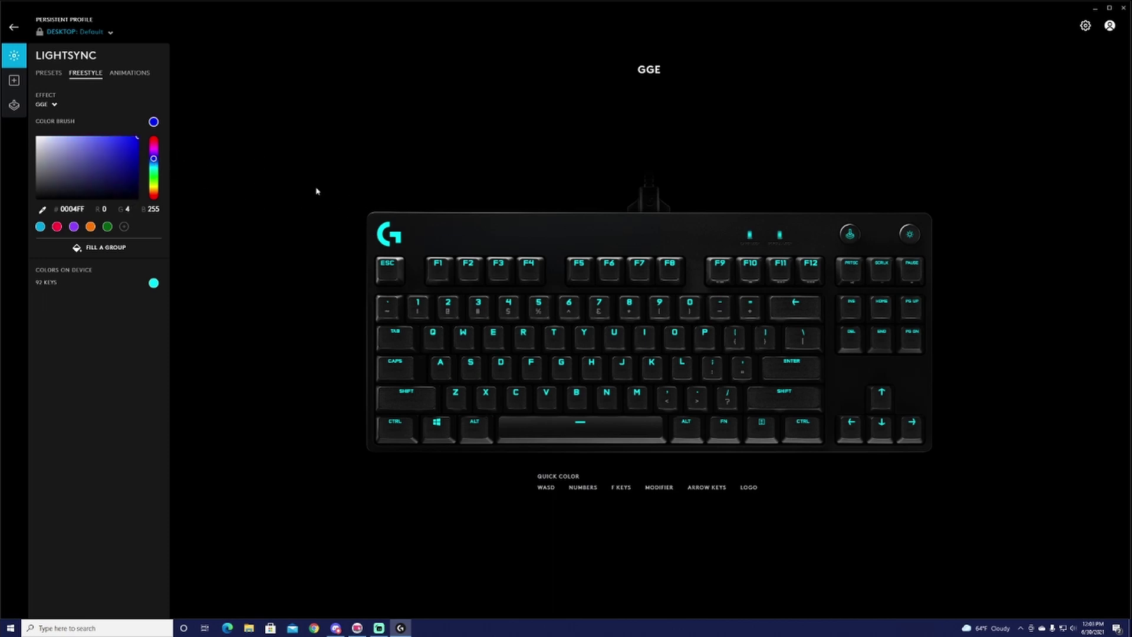
{"action": "mouse_move", "coordinate": [306, 165]}
{"action": "left_mouse_down"}
{"action": "mouse_move", "coordinate": [345, 199]}
{"action": "mouse_move", "coordinate": [1020, 476]}
{"action": "mouse_move", "coordinate": [1009, 476]}
{"action": "left_mouse_up"}
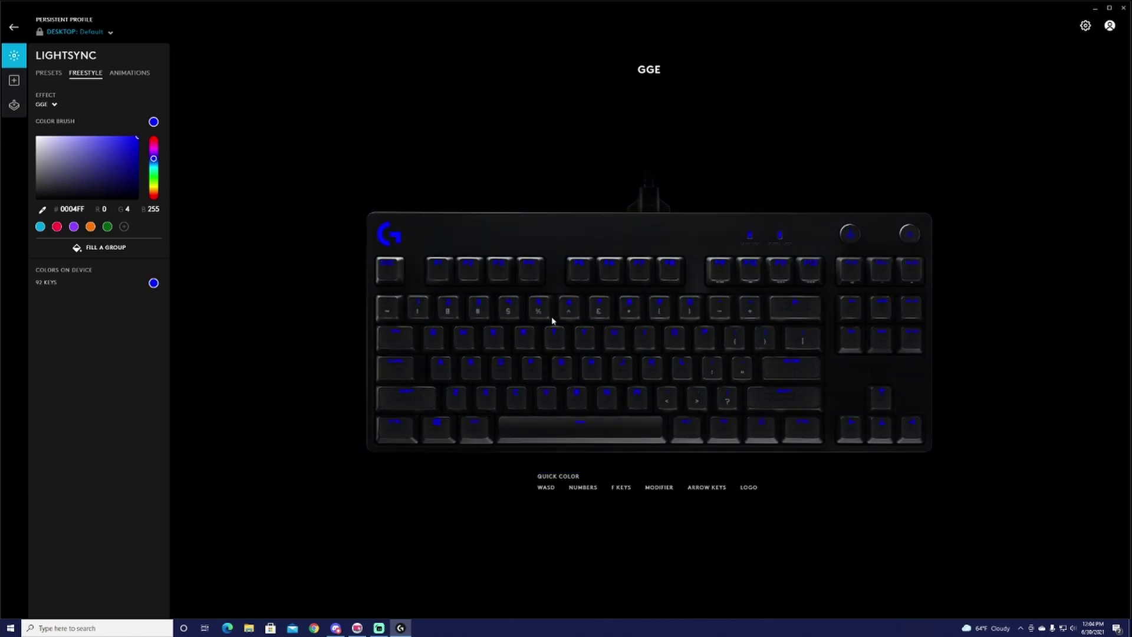
{"action": "left_click", "coordinate": [130, 119]}
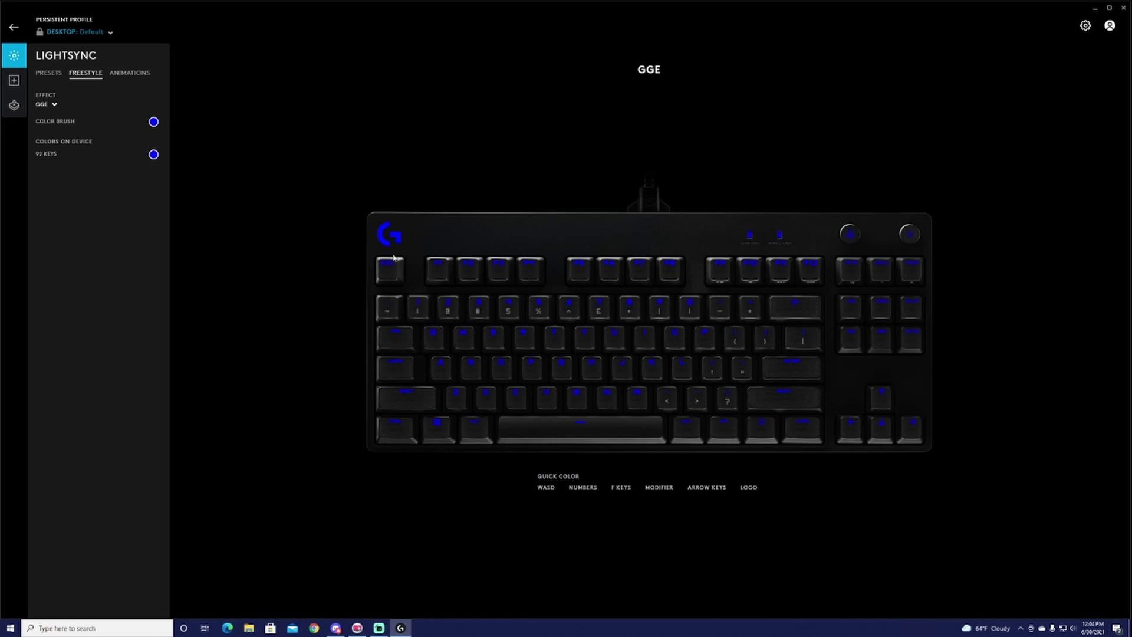
Paint the G logo and indicator lights yellow (FFFB00), and the Esc key red
{"action": "left_click", "coordinate": [153, 122]}
{"action": "left_click", "coordinate": [154, 188]}
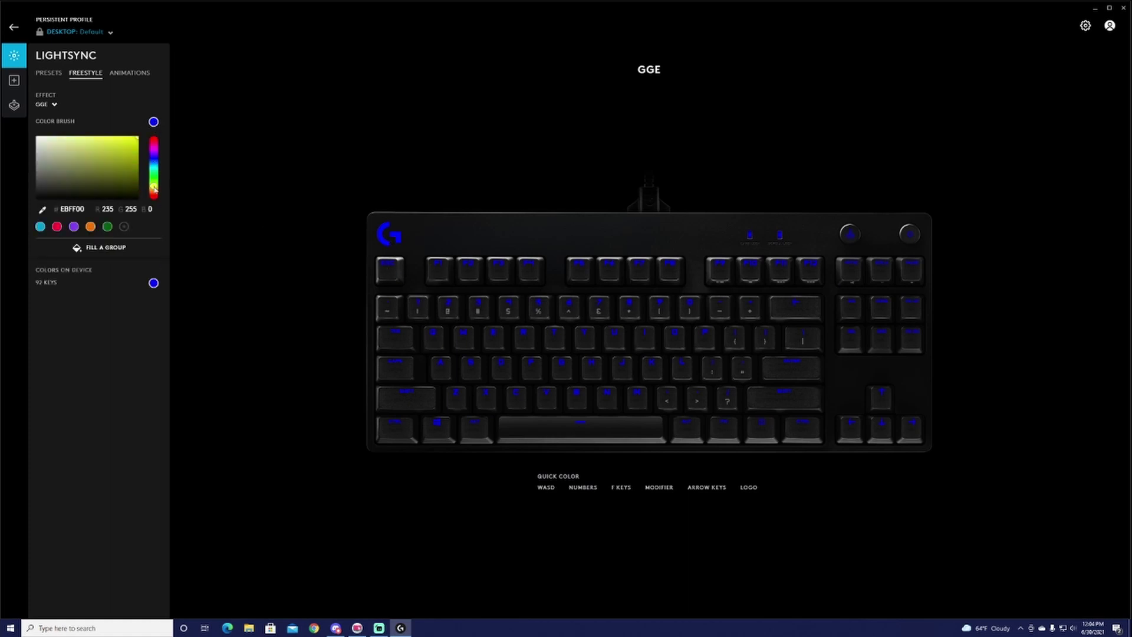
{"action": "left_click_drag", "start_coordinate": [154, 189], "coordinate": [156, 190]}
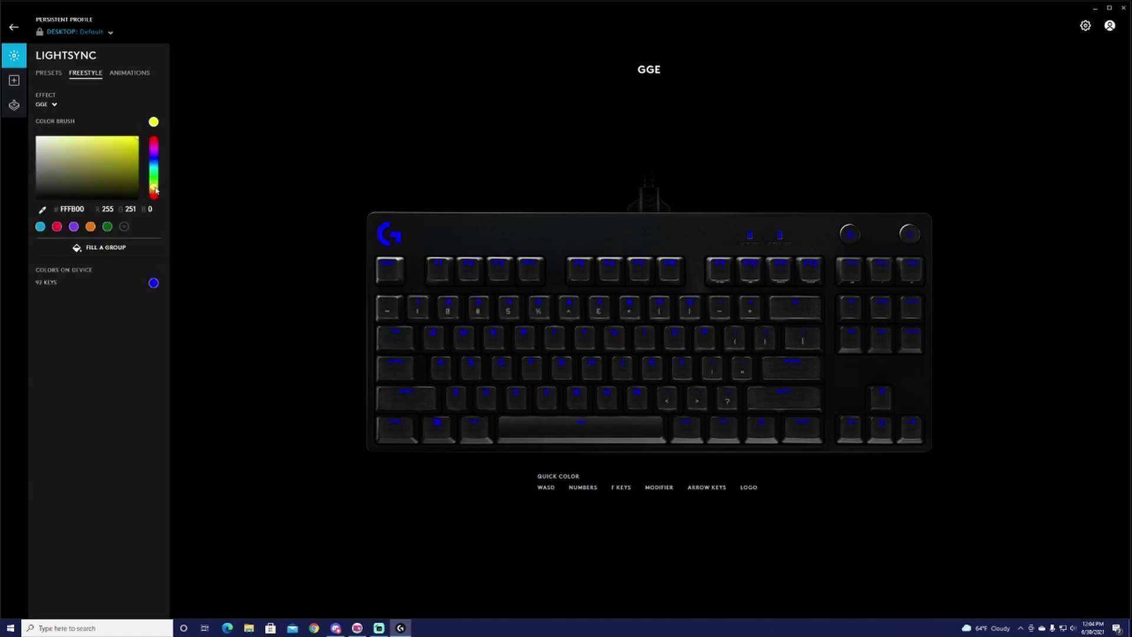
{"action": "left_click", "coordinate": [392, 239]}
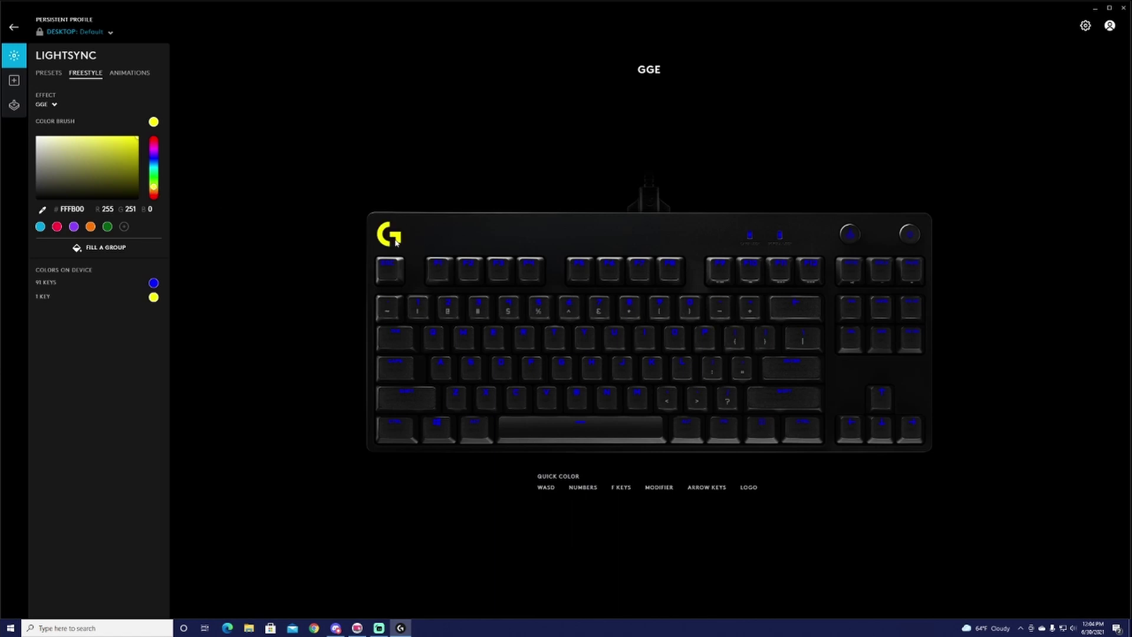
{"action": "left_click", "coordinate": [751, 235]}
{"action": "left_click", "coordinate": [779, 236]}
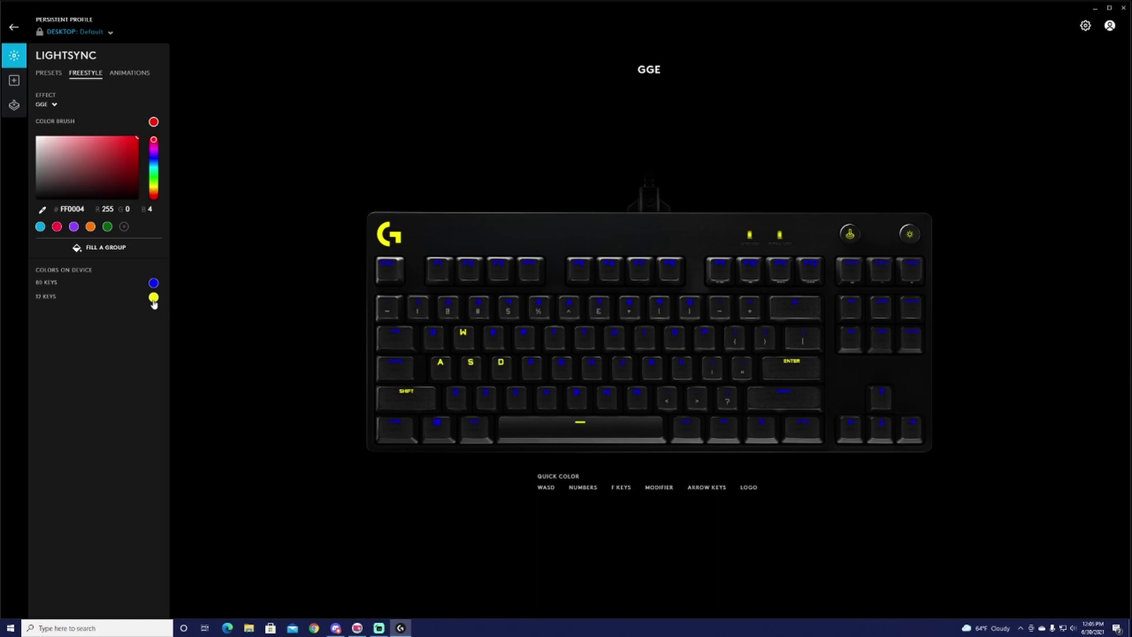
{"action": "left_click", "coordinate": [388, 265]}
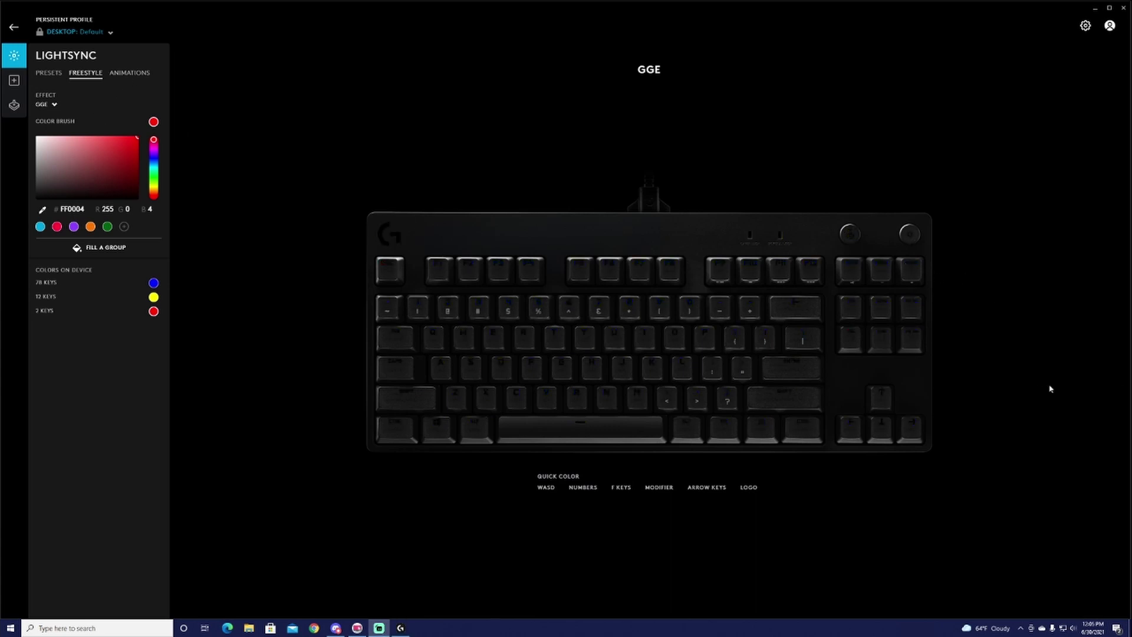
Switch to Animations lighting, dismiss the tip, and keep the Contrastic animation playing
{"action": "left_click", "coordinate": [130, 74]}
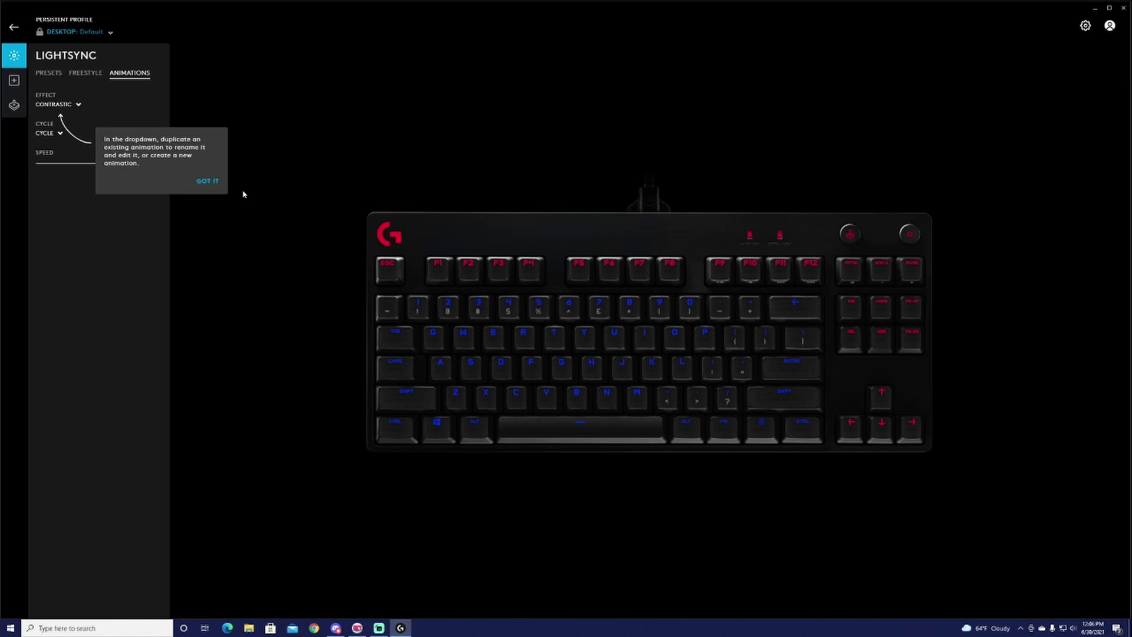
{"action": "left_click", "coordinate": [208, 181]}
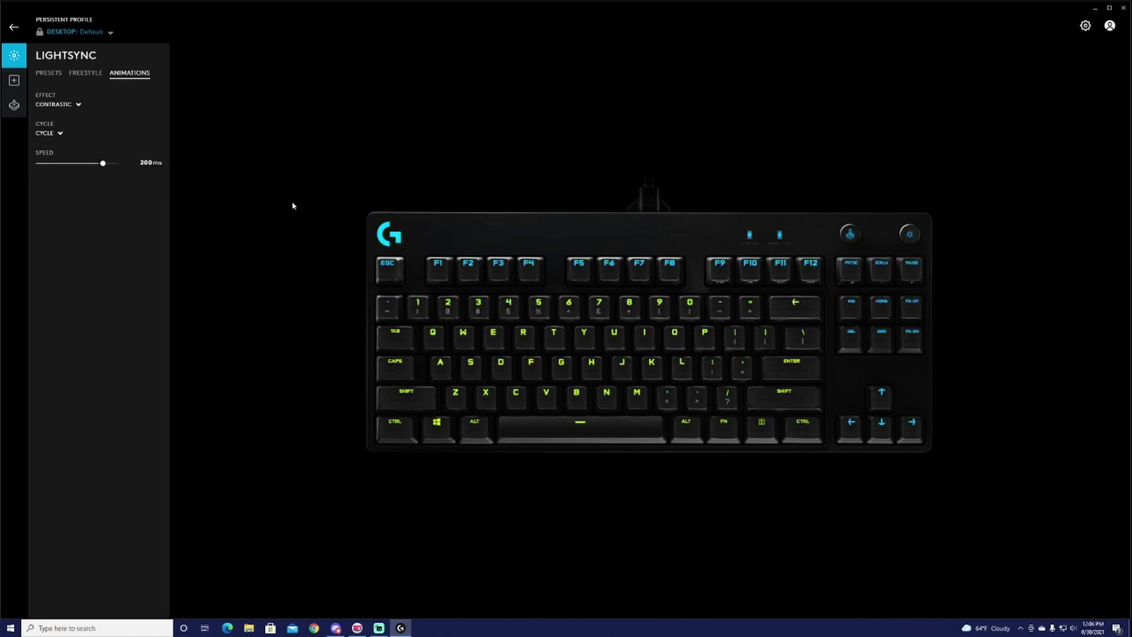
{"action": "left_click", "coordinate": [77, 107]}
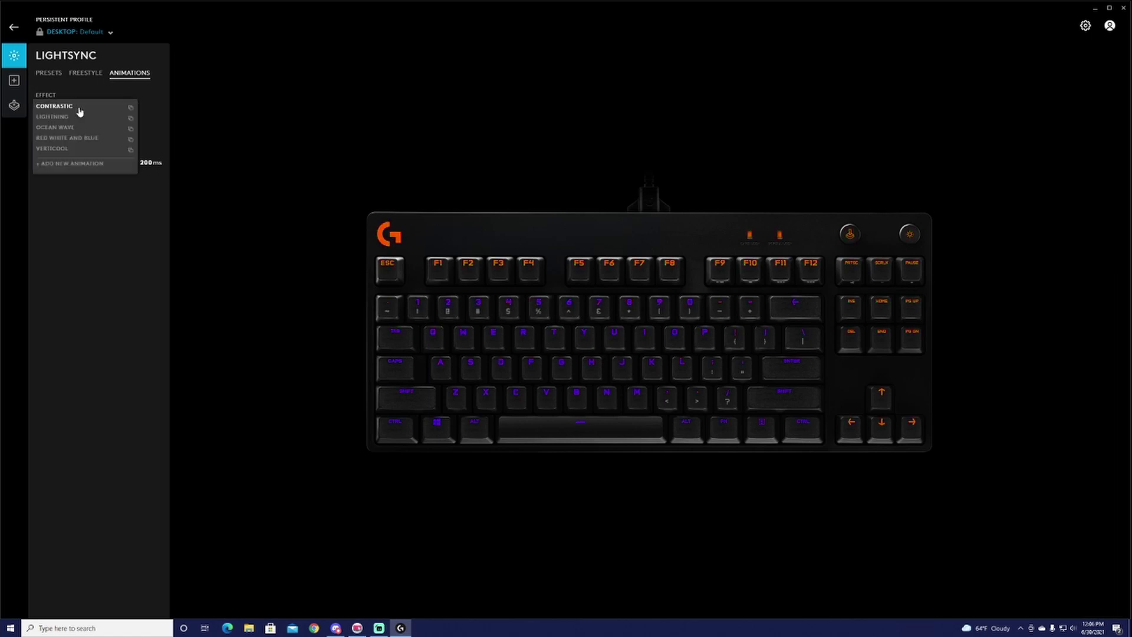
{"action": "left_click", "coordinate": [79, 110]}
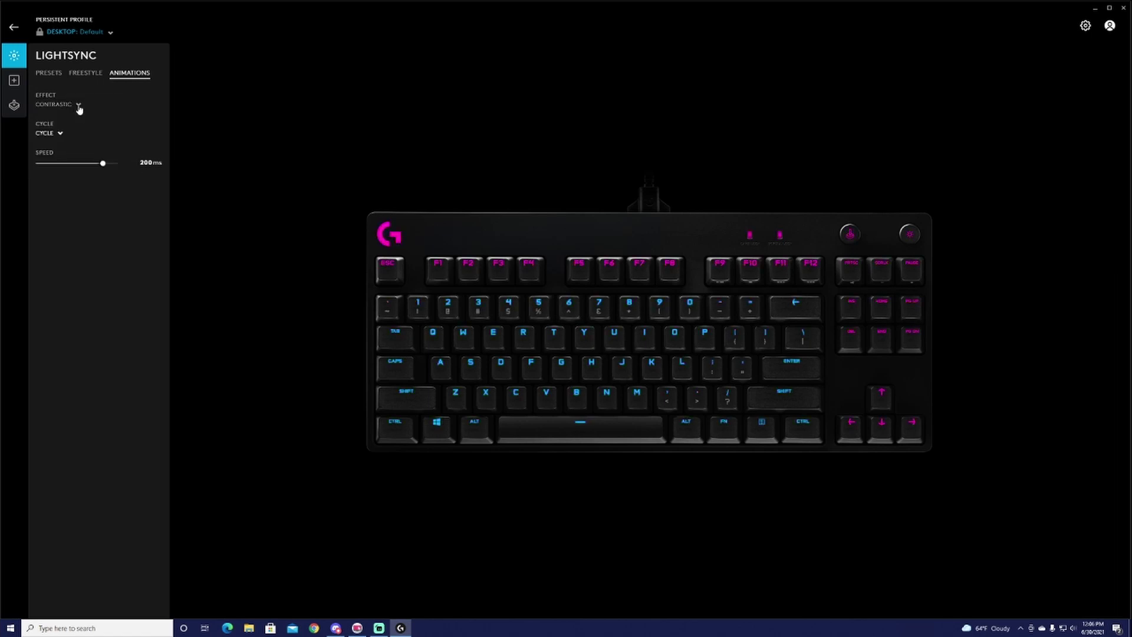
{"action": "left_click", "coordinate": [79, 107]}
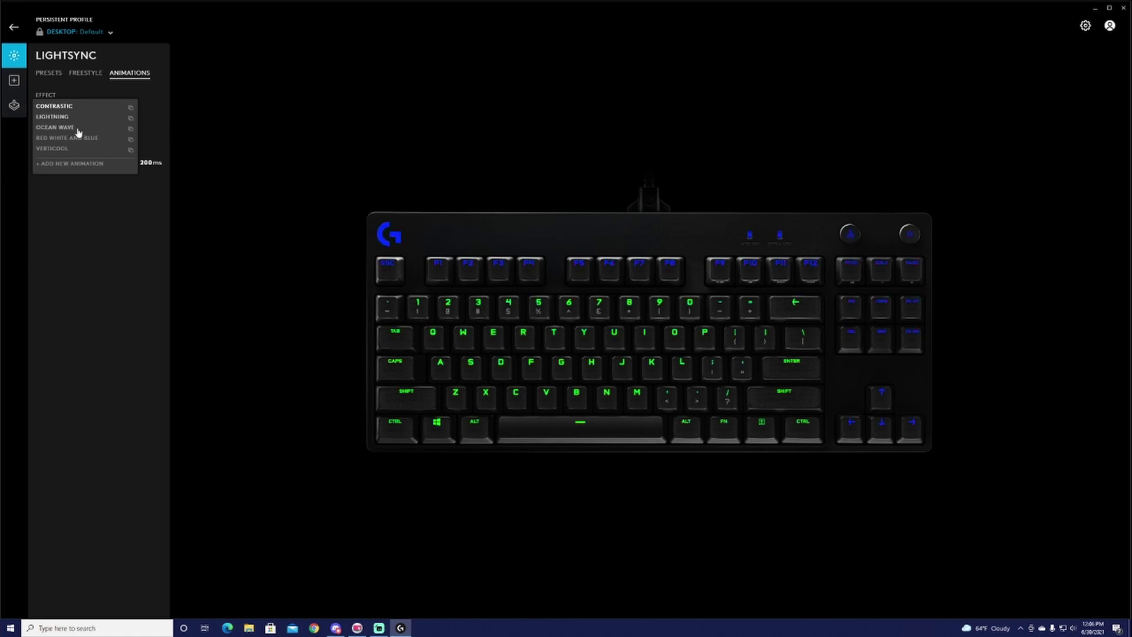
{"action": "left_click", "coordinate": [263, 147]}
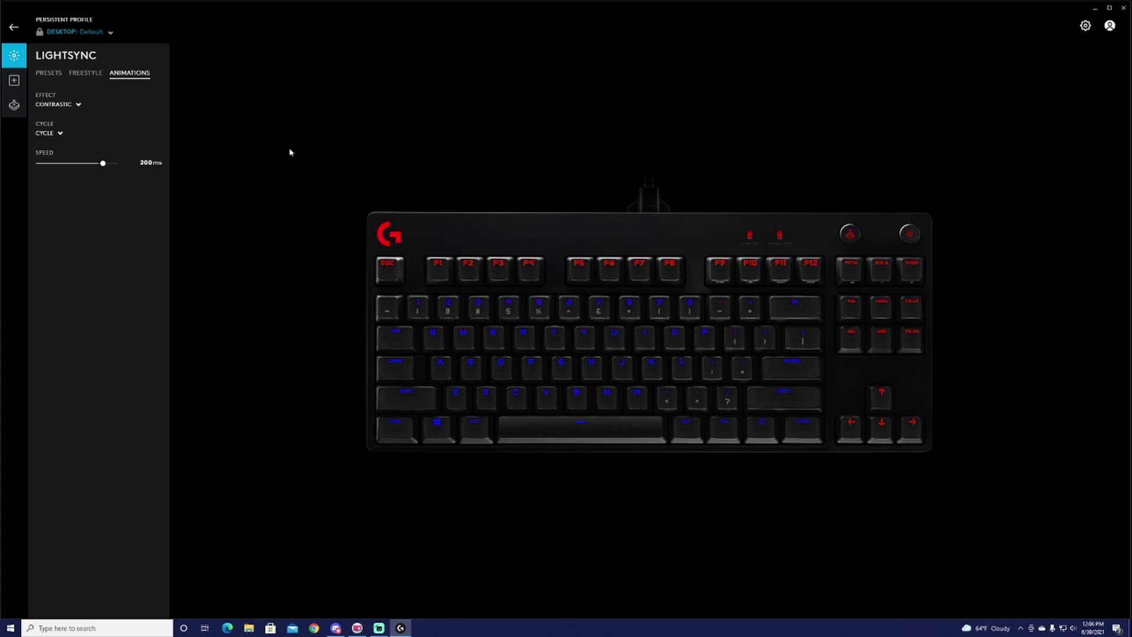
{"action": "left_click", "coordinate": [79, 106]}
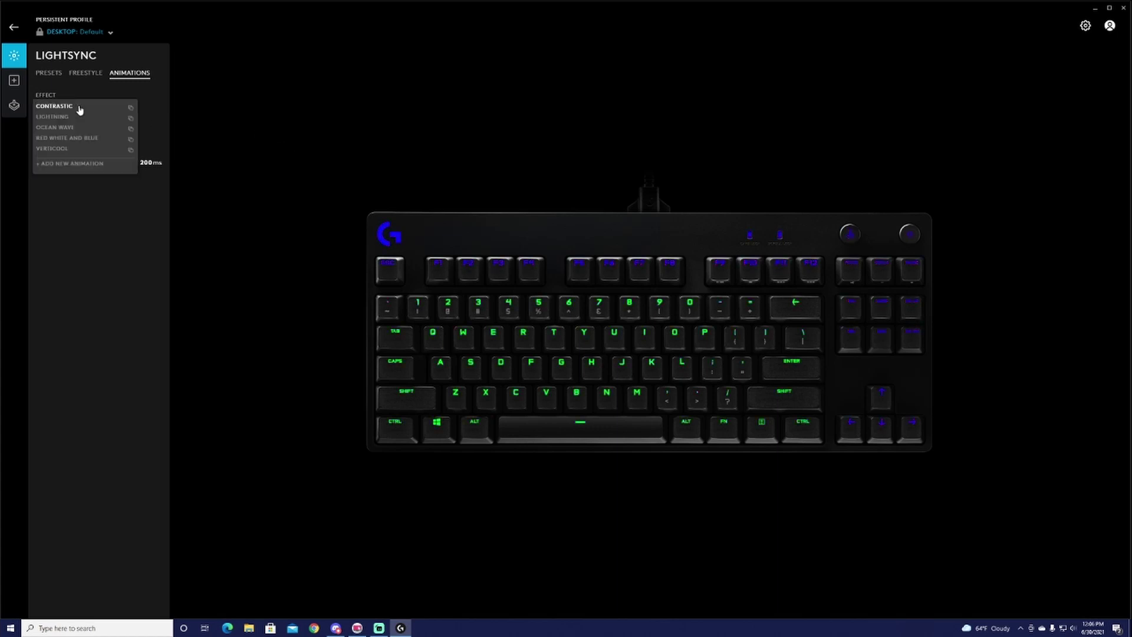
Create a New Animation and add extra frames to its timeline
{"action": "left_click", "coordinate": [75, 165]}
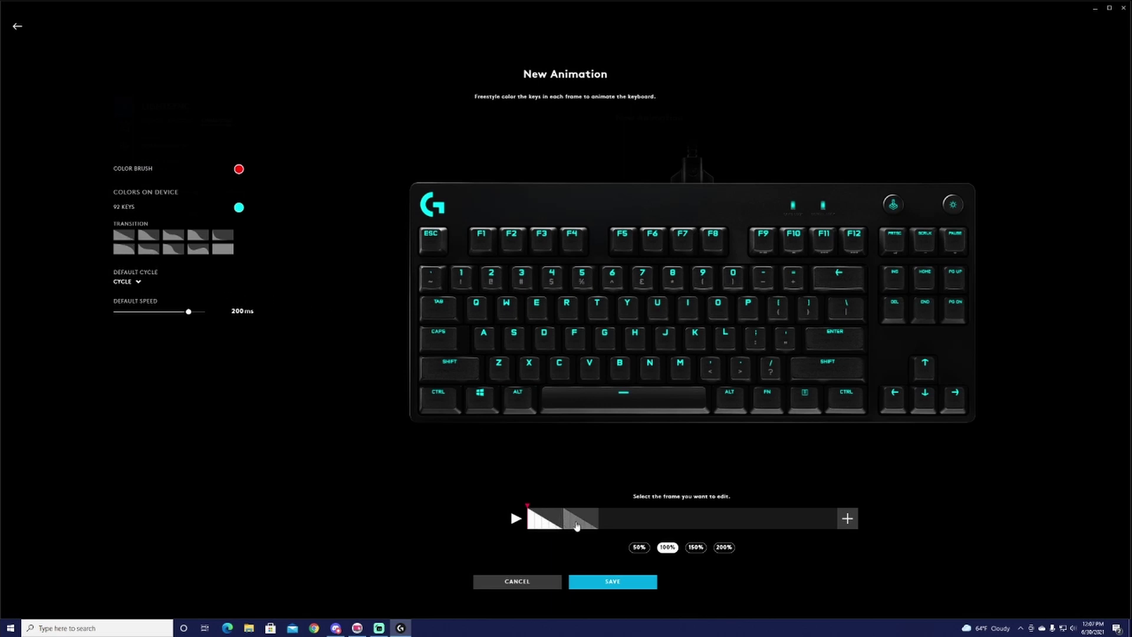
{"action": "left_click", "coordinate": [846, 519]}
{"action": "left_click", "coordinate": [846, 519]}
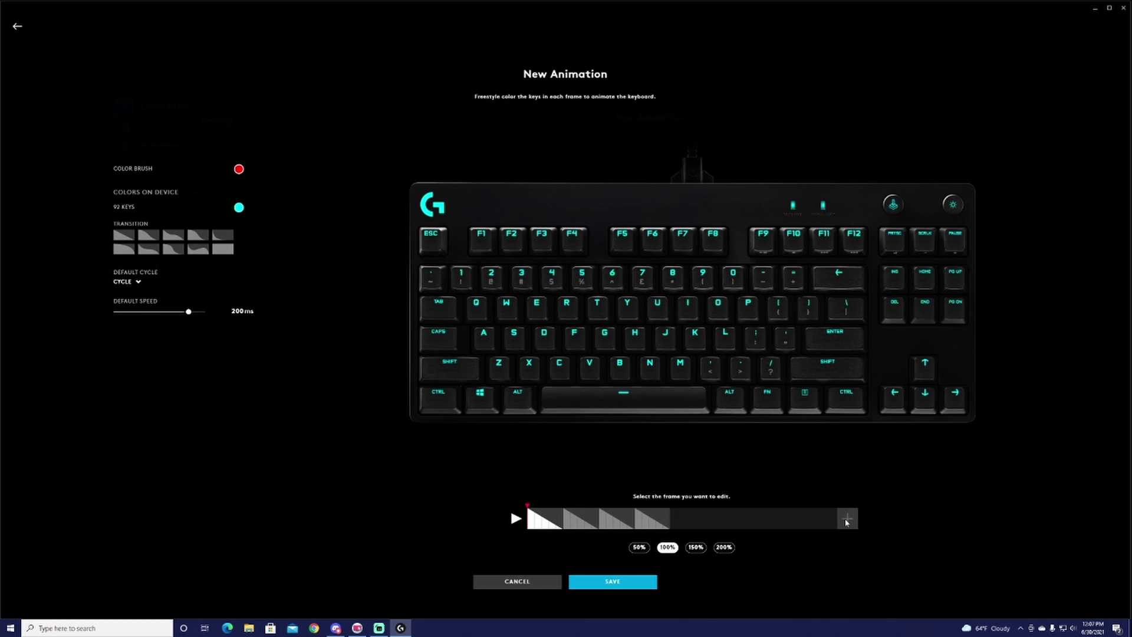
{"action": "left_click", "coordinate": [846, 520]}
{"action": "left_click", "coordinate": [846, 520]}
{"action": "left_click", "coordinate": [846, 519]}
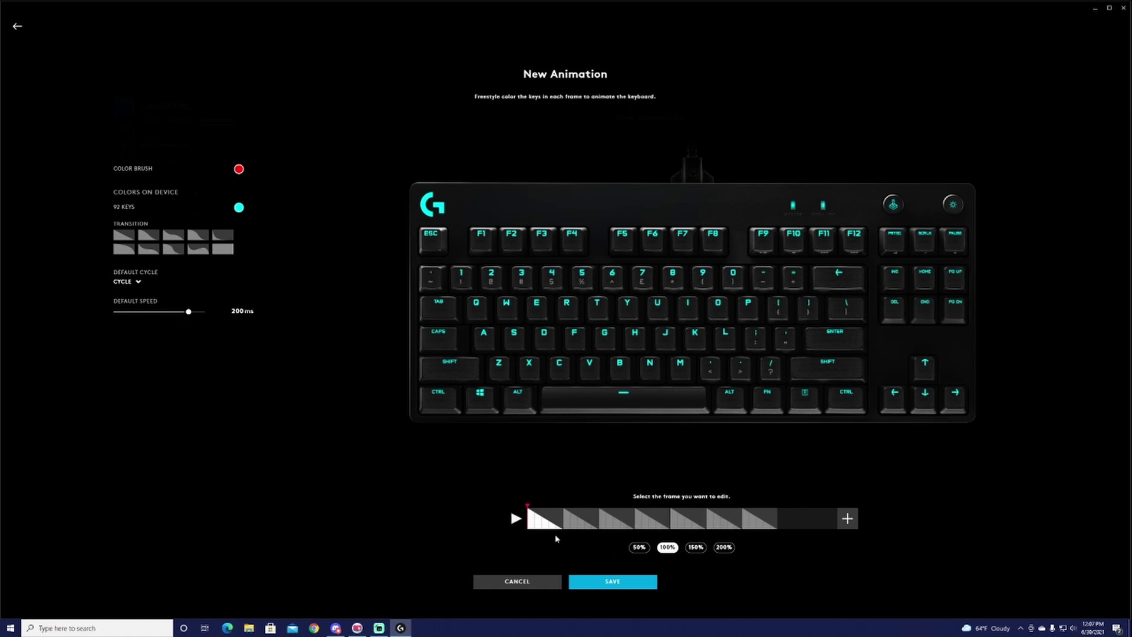
Give frame 1 a flat transition with all keys blue, and set the brush to yellow
{"action": "left_click", "coordinate": [228, 256]}
{"action": "left_click", "coordinate": [239, 208]}
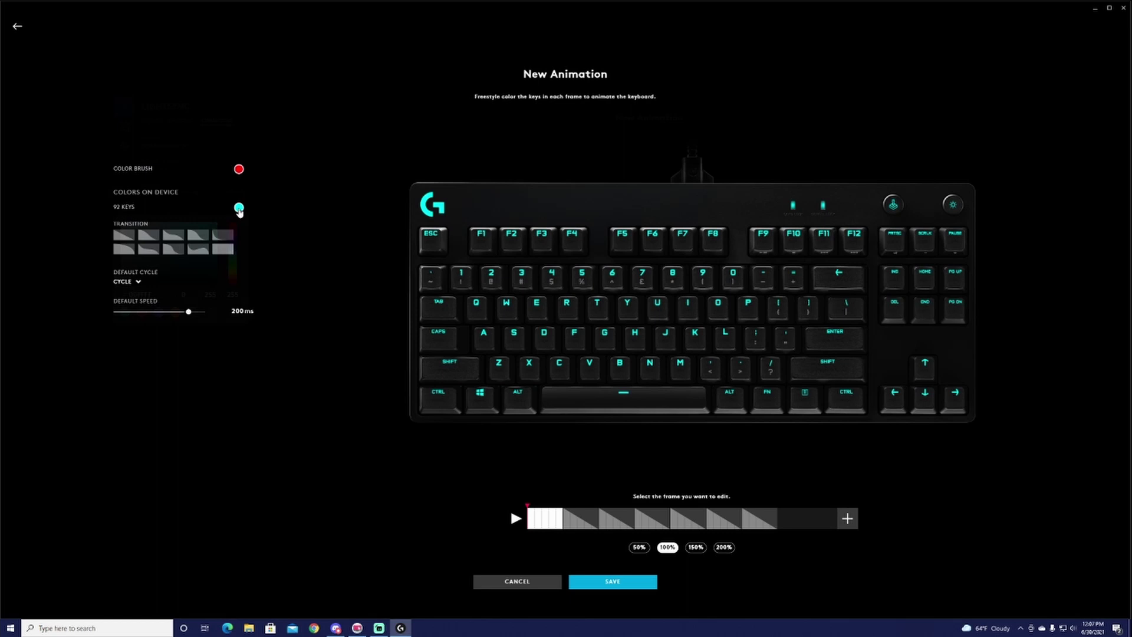
{"action": "left_click_drag", "start_coordinate": [237, 250], "coordinate": [234, 246]}
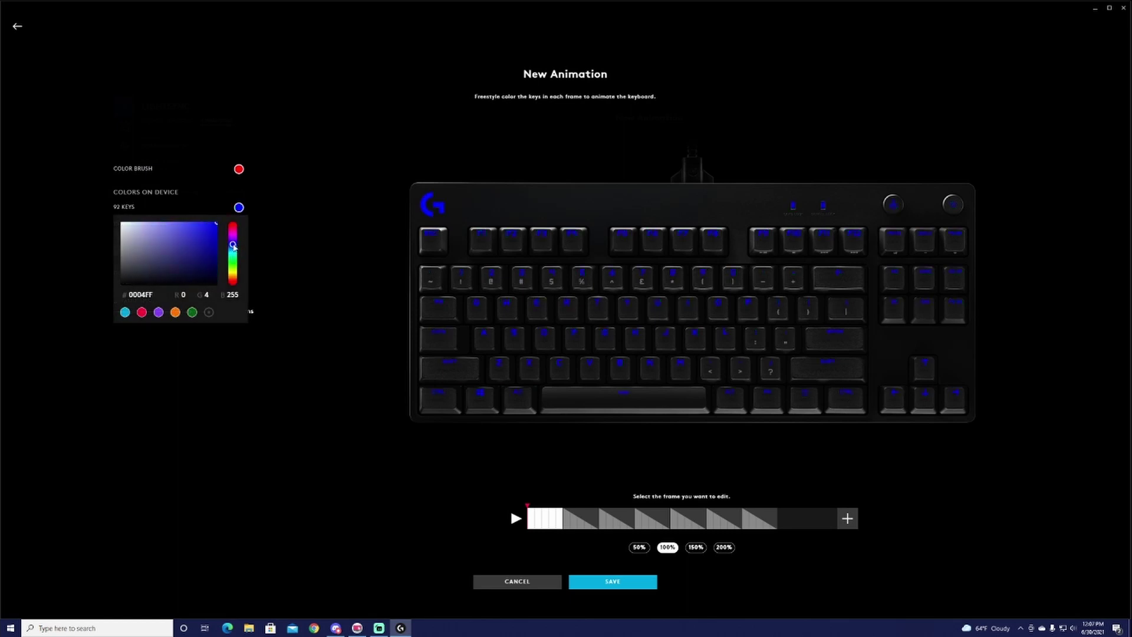
{"action": "left_click", "coordinate": [318, 366]}
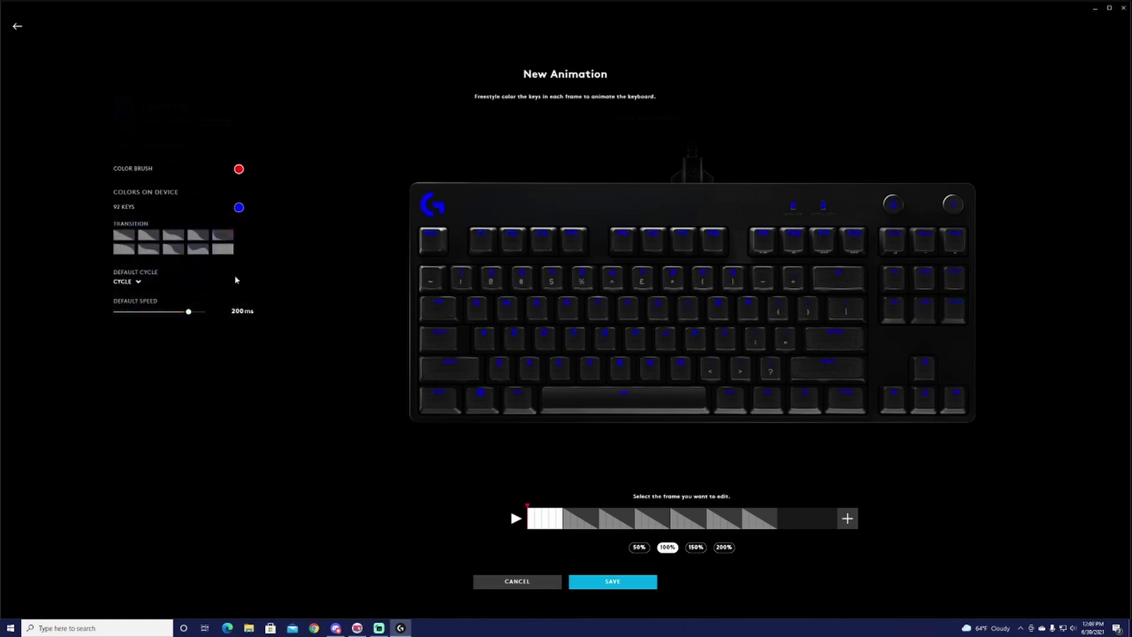
{"action": "left_click", "coordinate": [239, 171]}
{"action": "left_click", "coordinate": [238, 234]}
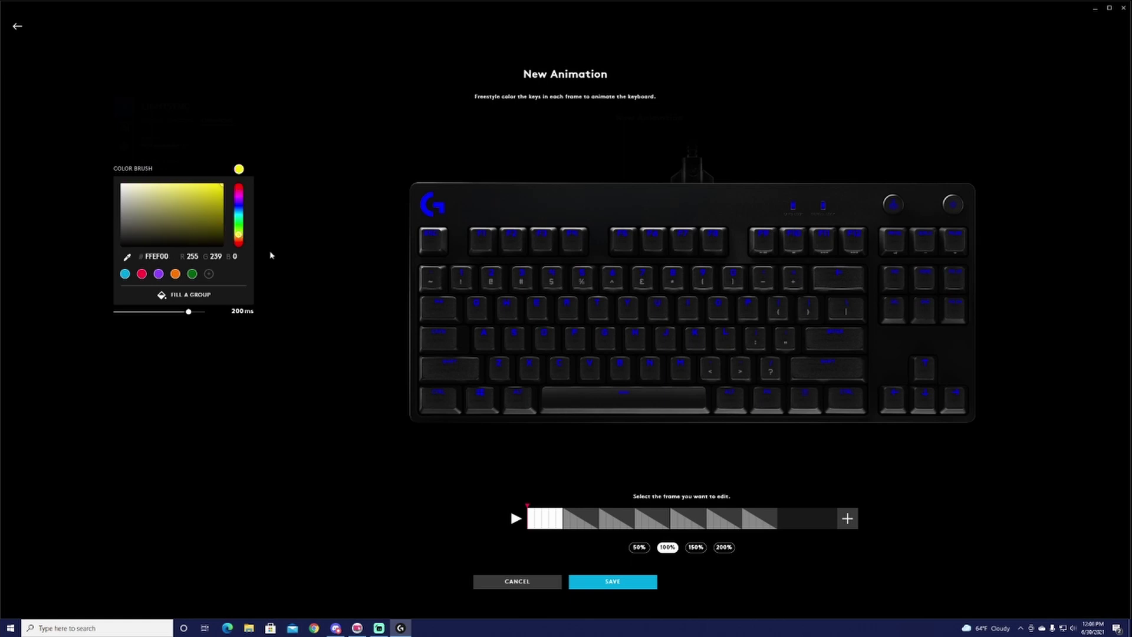
{"action": "left_click", "coordinate": [257, 397]}
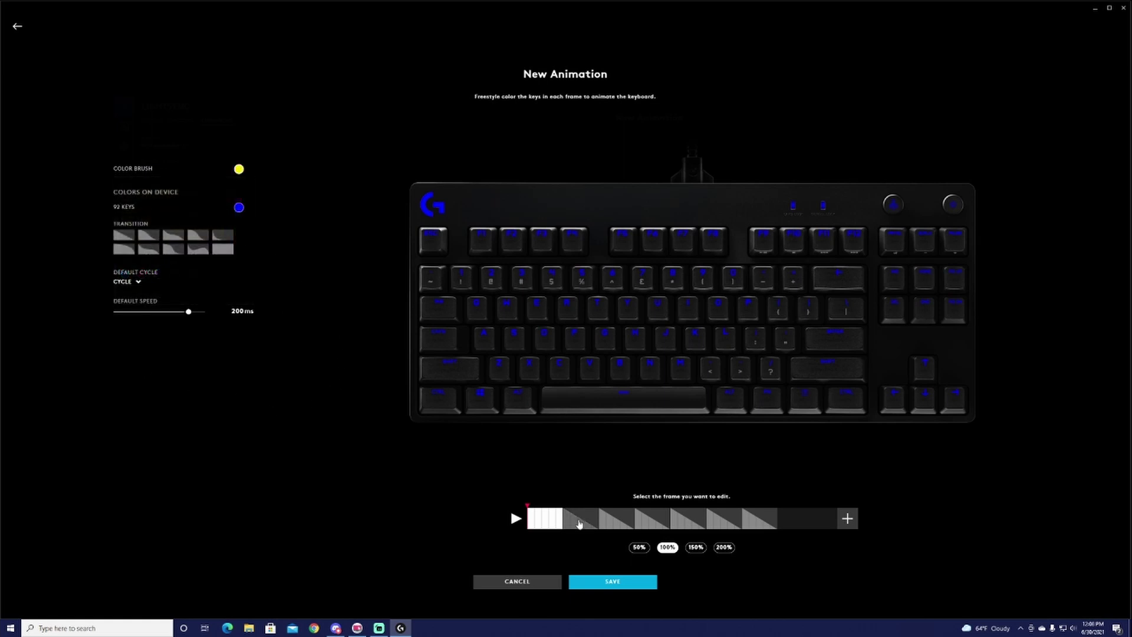
Make frame 2 blue with the bottom key row painted yellow
{"action": "left_click", "coordinate": [577, 521]}
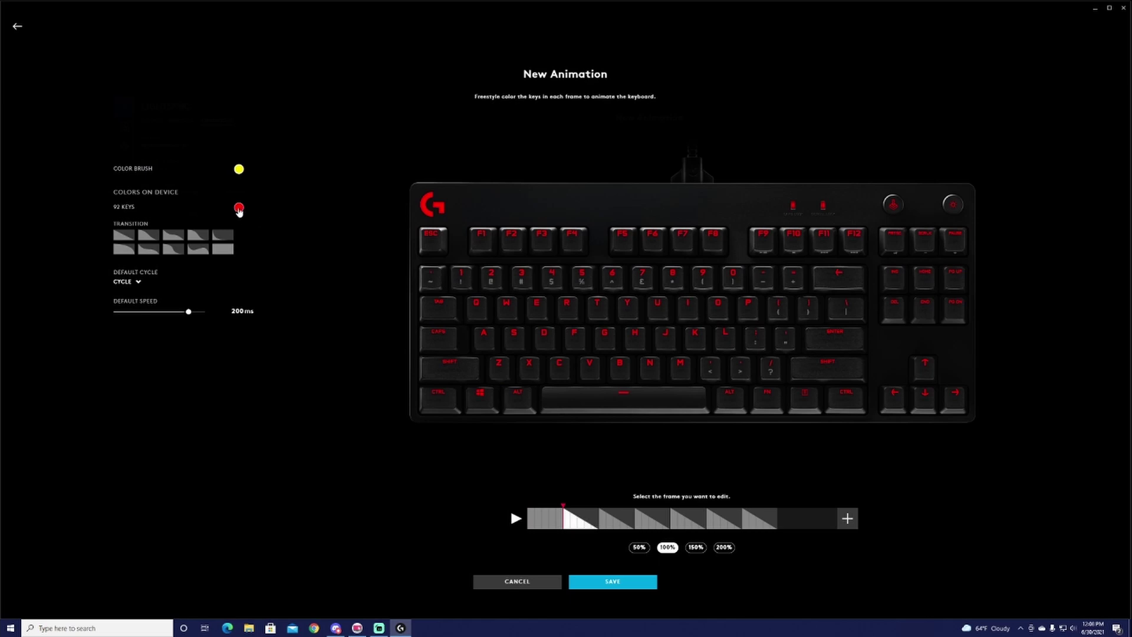
{"action": "left_click", "coordinate": [239, 209]}
{"action": "left_click", "coordinate": [234, 249]}
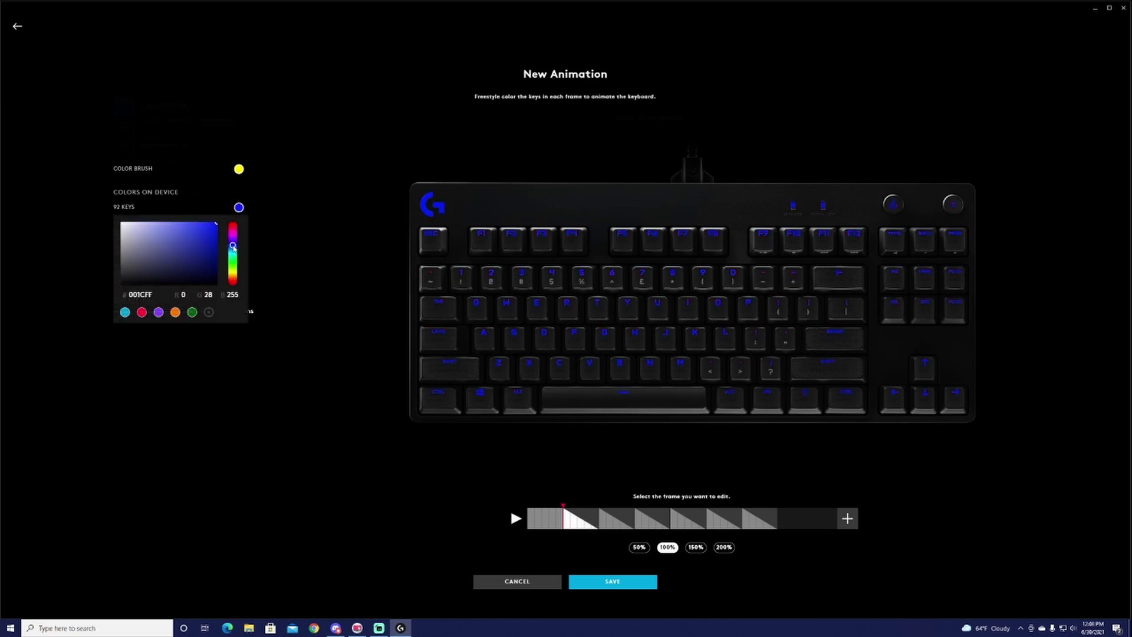
{"action": "left_click", "coordinate": [333, 328]}
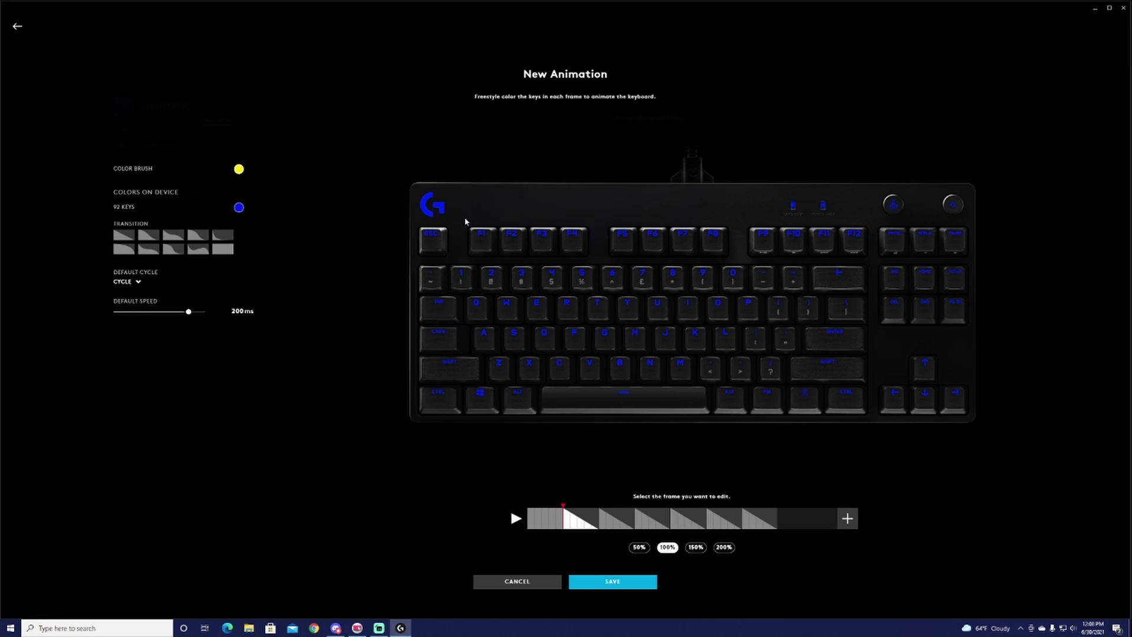
{"action": "left_click_drag", "start_coordinate": [398, 407], "coordinate": [1019, 398]}
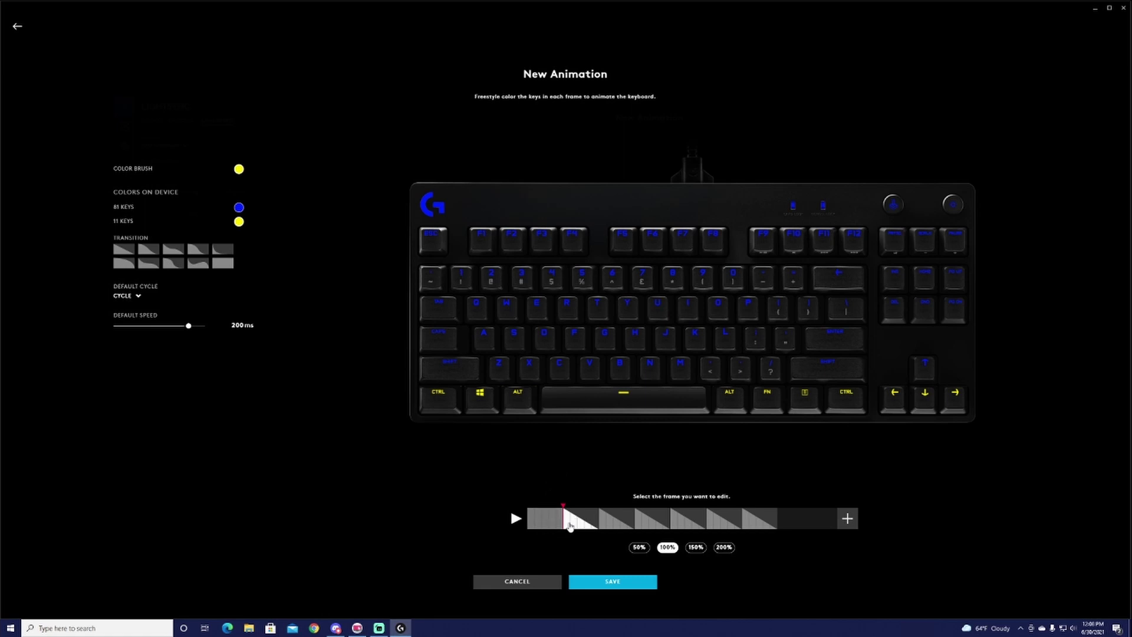
Make frame 3 blue with the bottom two key rows painted yellow
{"action": "left_click", "coordinate": [613, 525]}
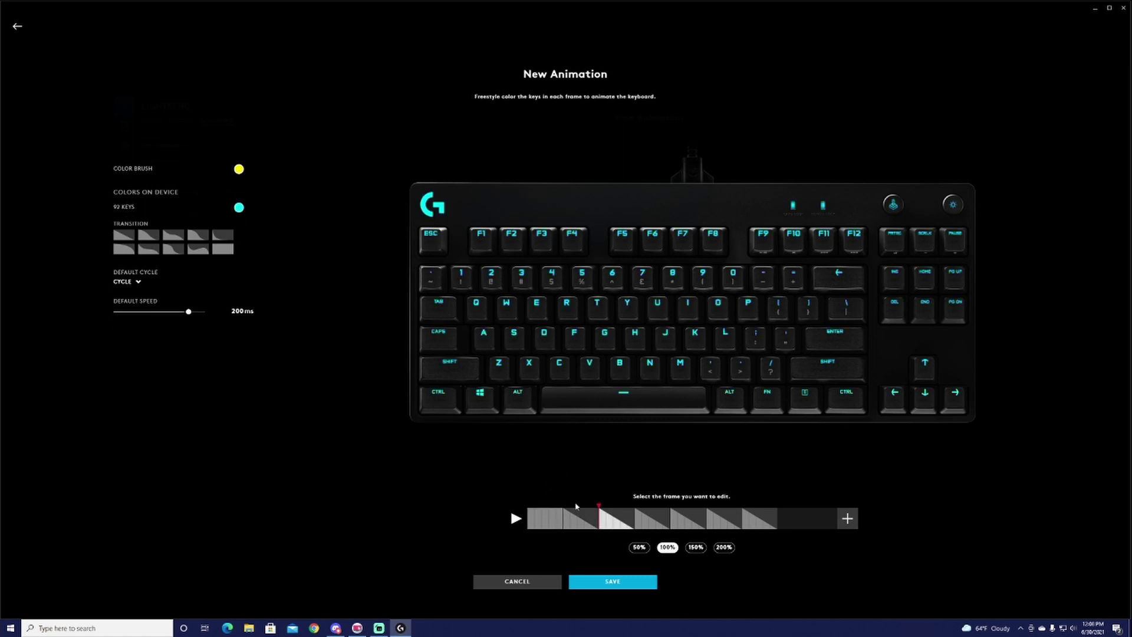
{"action": "left_click", "coordinate": [239, 208]}
{"action": "left_click", "coordinate": [233, 245]}
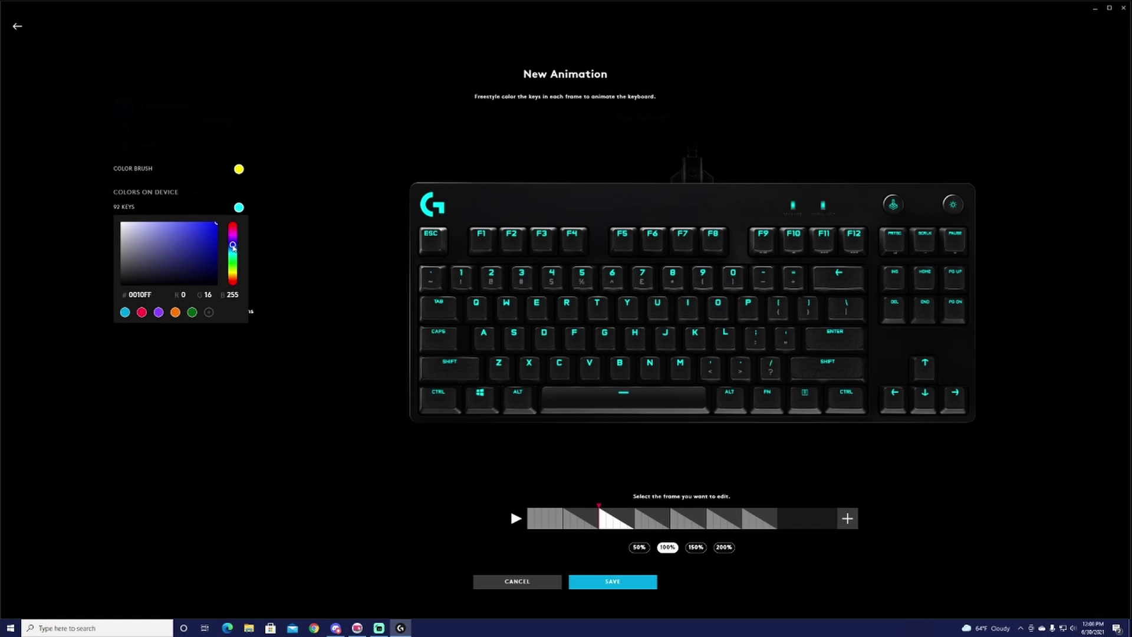
{"action": "left_click", "coordinate": [239, 169]}
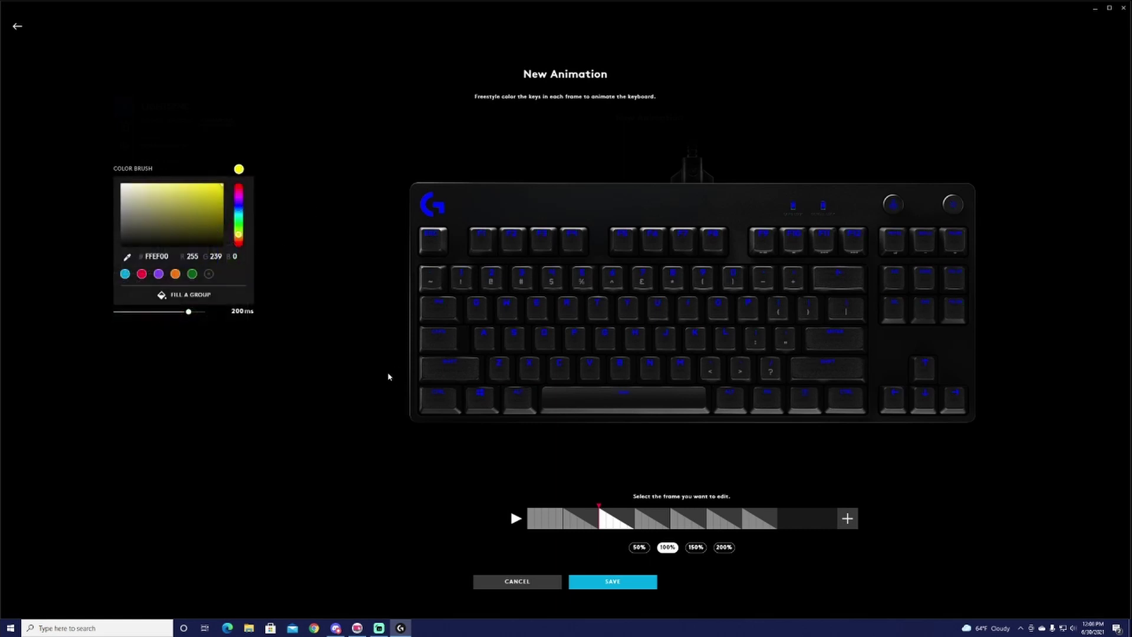
{"action": "left_click_drag", "start_coordinate": [387, 376], "coordinate": [1017, 425]}
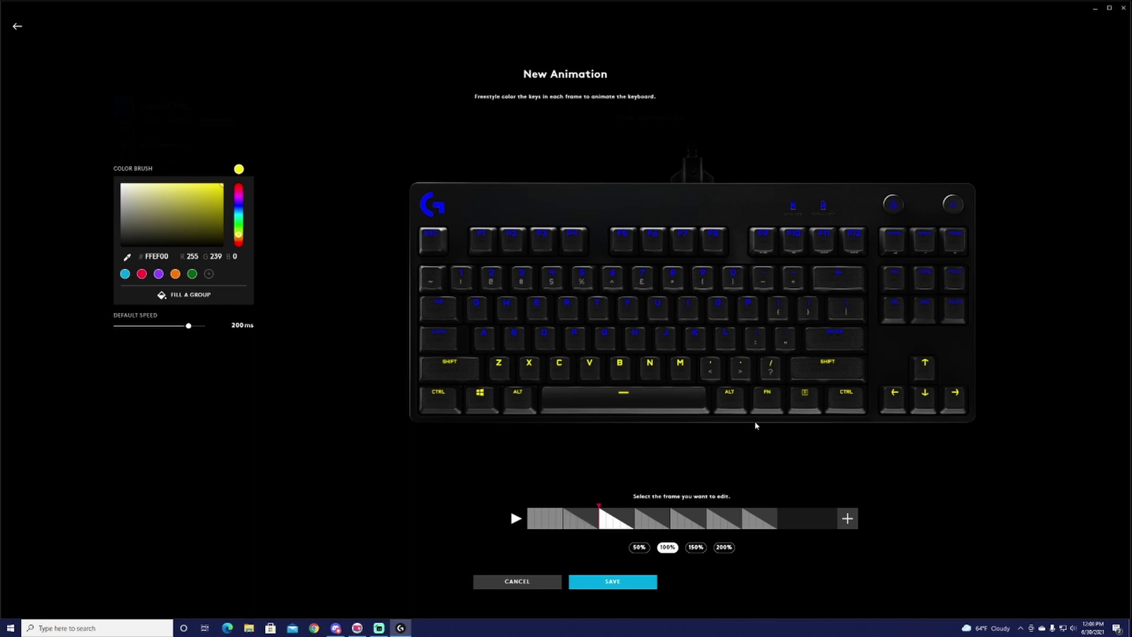
Preview the animation from the first frame, then stop playback
{"action": "left_click", "coordinate": [532, 520]}
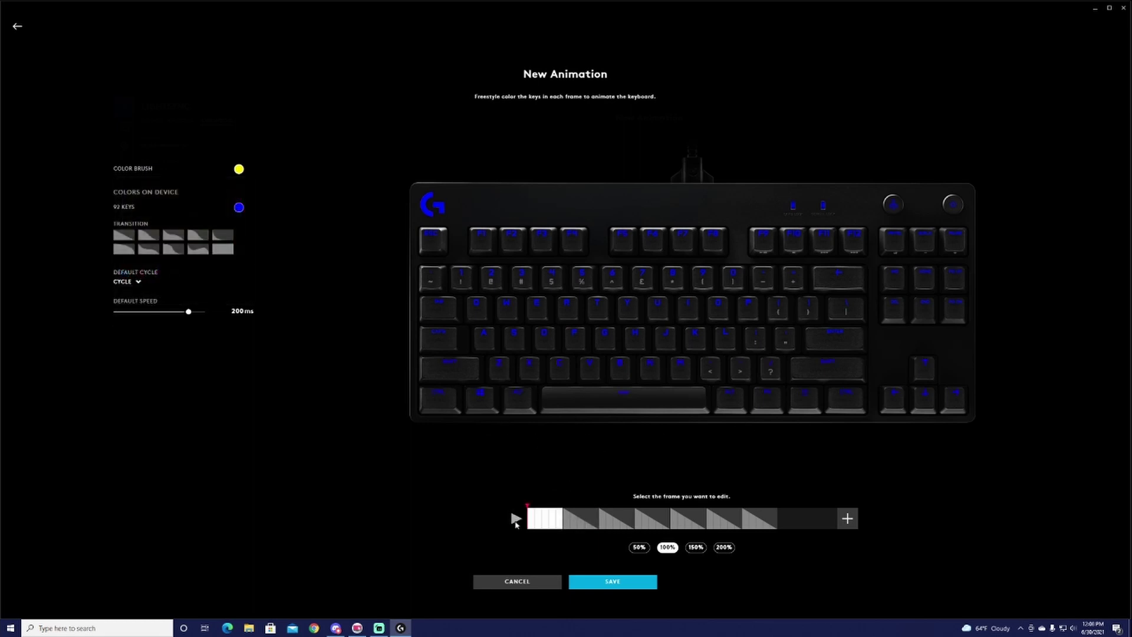
{"action": "left_click", "coordinate": [515, 519]}
{"action": "left_click", "coordinate": [516, 519]}
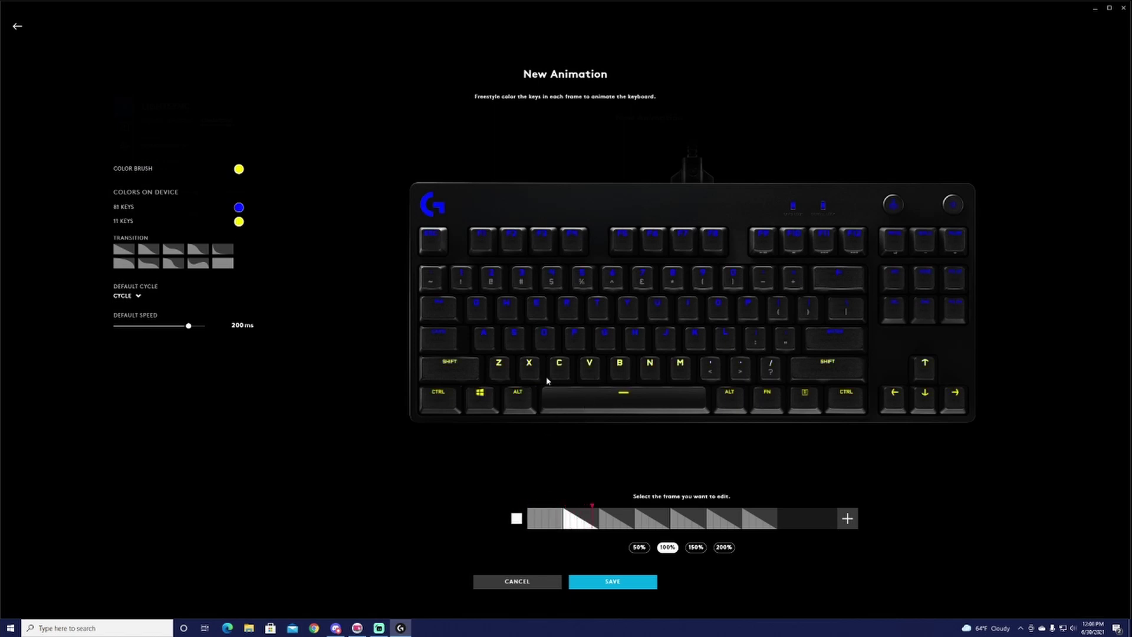
{"action": "left_click", "coordinate": [517, 519]}
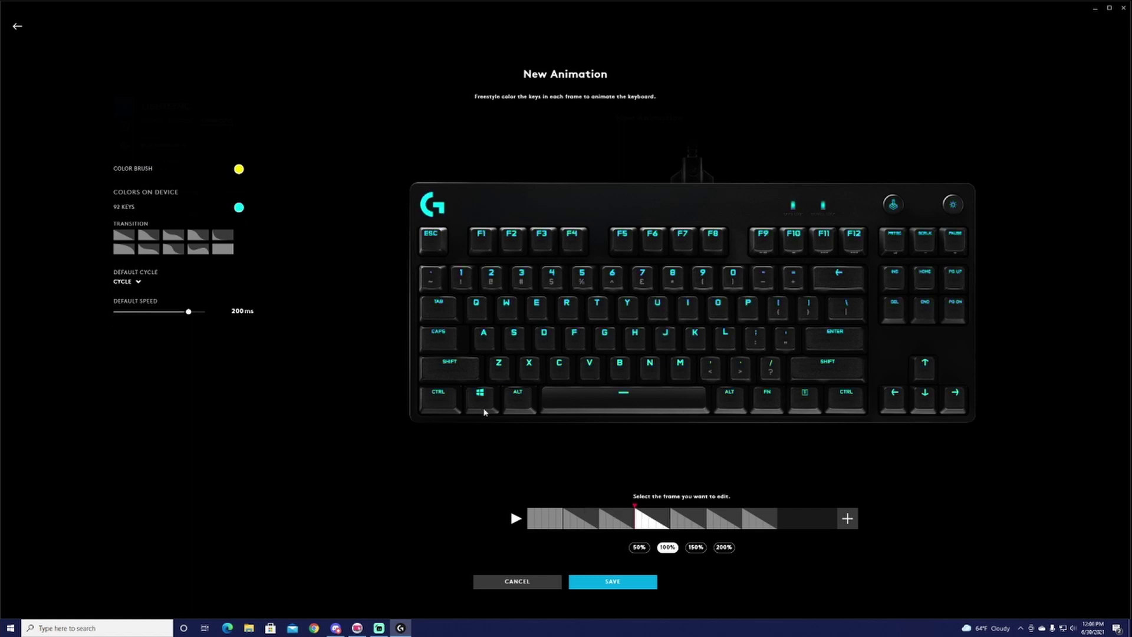
Make frames 4 and 5 blue with progressively more lower rows painted yellow
{"action": "left_click", "coordinate": [239, 208]}
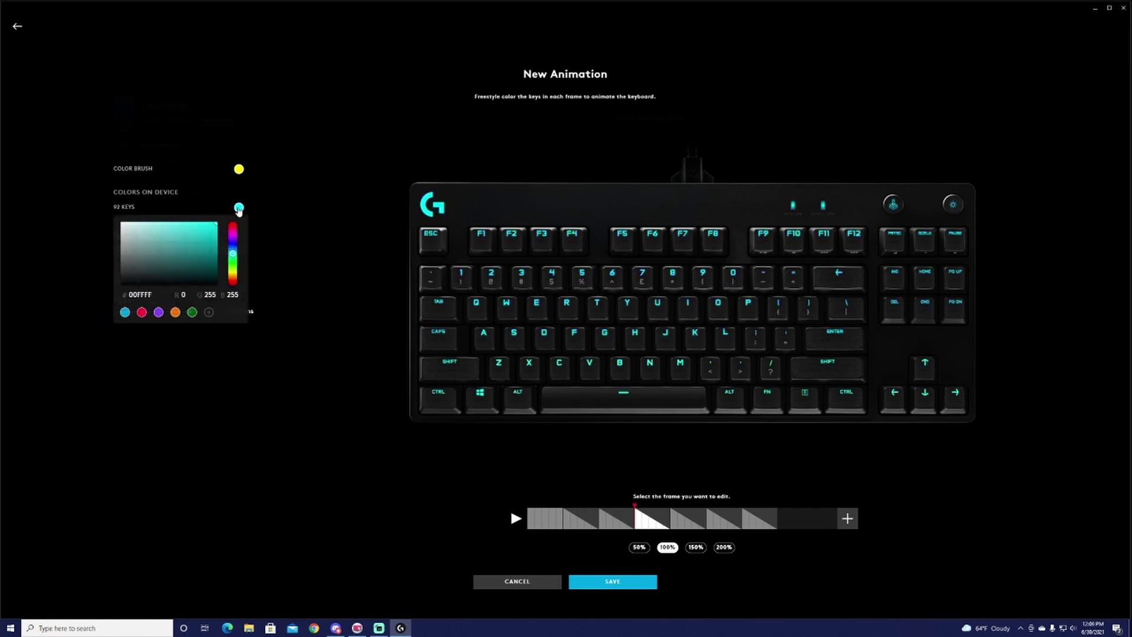
{"action": "left_click", "coordinate": [232, 243]}
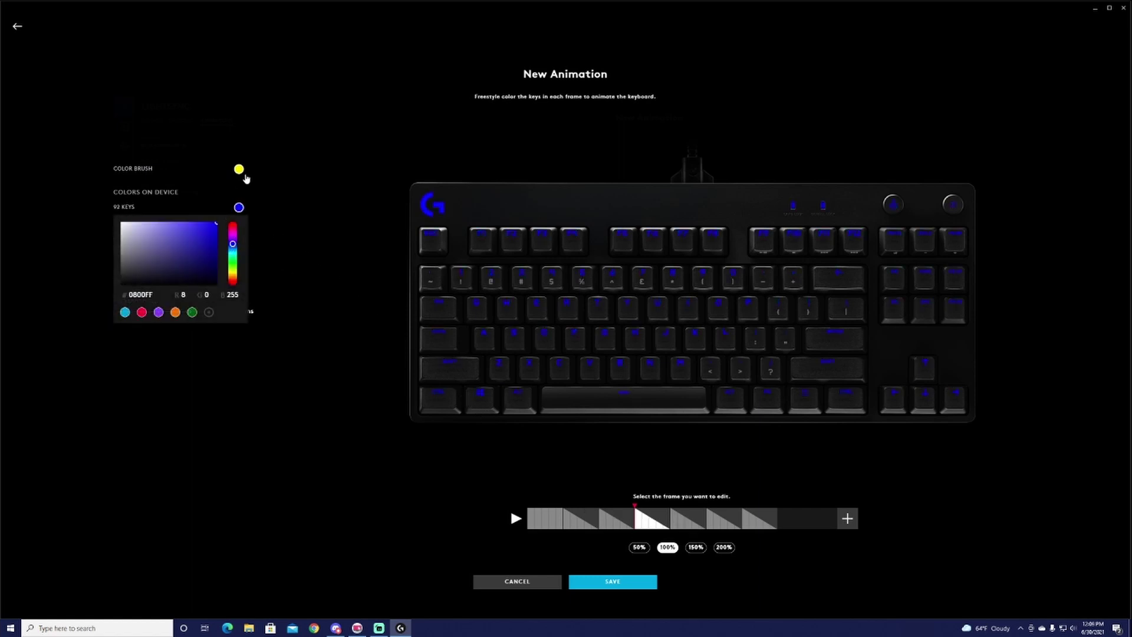
{"action": "left_click", "coordinate": [239, 169]}
{"action": "left_click_drag", "start_coordinate": [403, 329], "coordinate": [1026, 456]}
{"action": "left_click", "coordinate": [687, 519]}
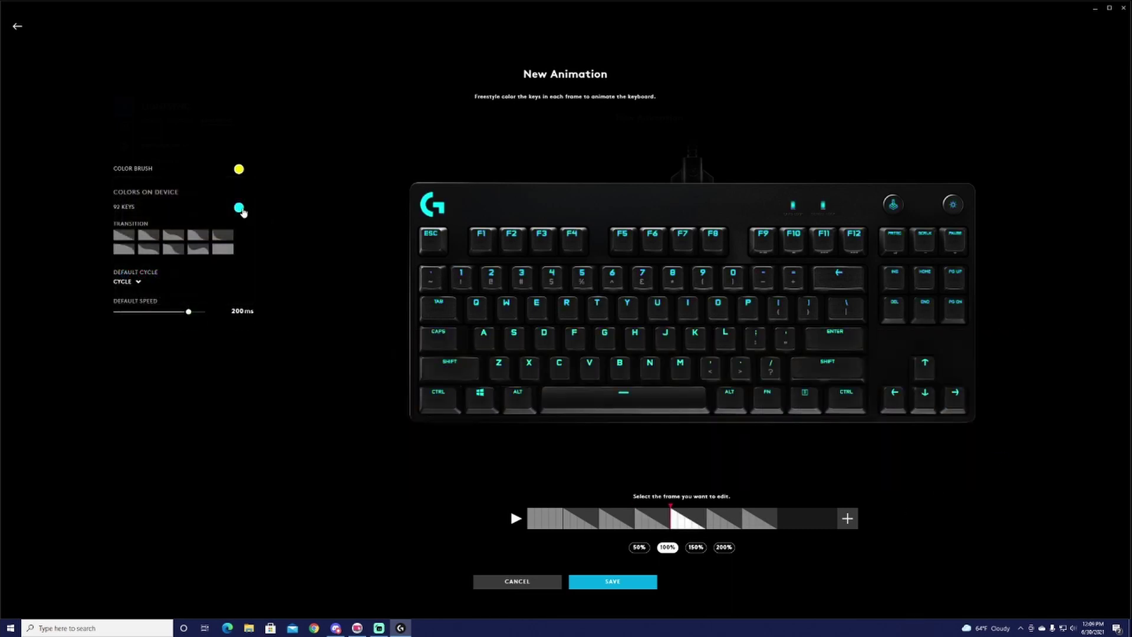
{"action": "left_click", "coordinate": [239, 207]}
{"action": "left_click", "coordinate": [233, 248]}
{"action": "left_click", "coordinate": [239, 170]}
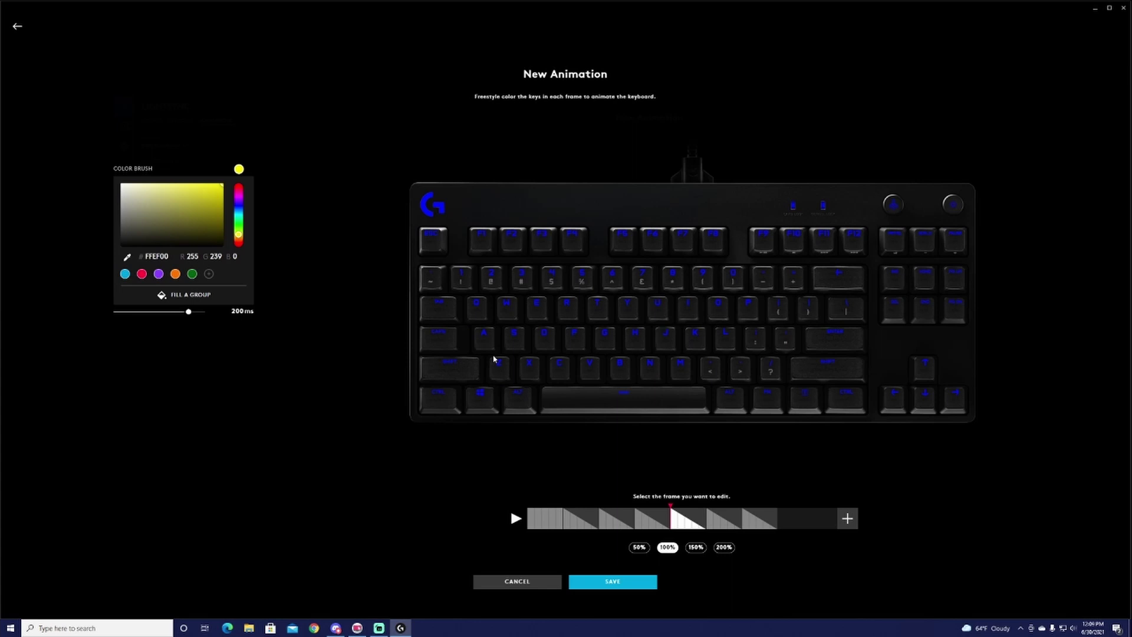
{"action": "left_click_drag", "start_coordinate": [403, 307], "coordinate": [994, 445]}
Add a final flat-transition frame painted all yellow, preview, and save the animation
{"action": "left_click", "coordinate": [847, 518]}
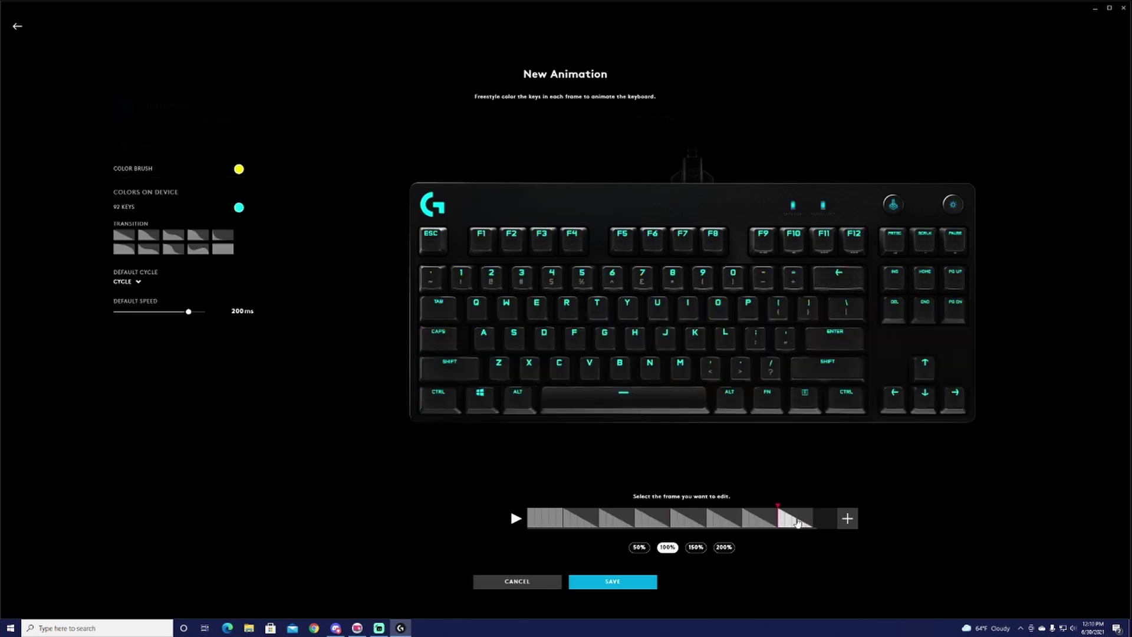
{"action": "left_click", "coordinate": [222, 251]}
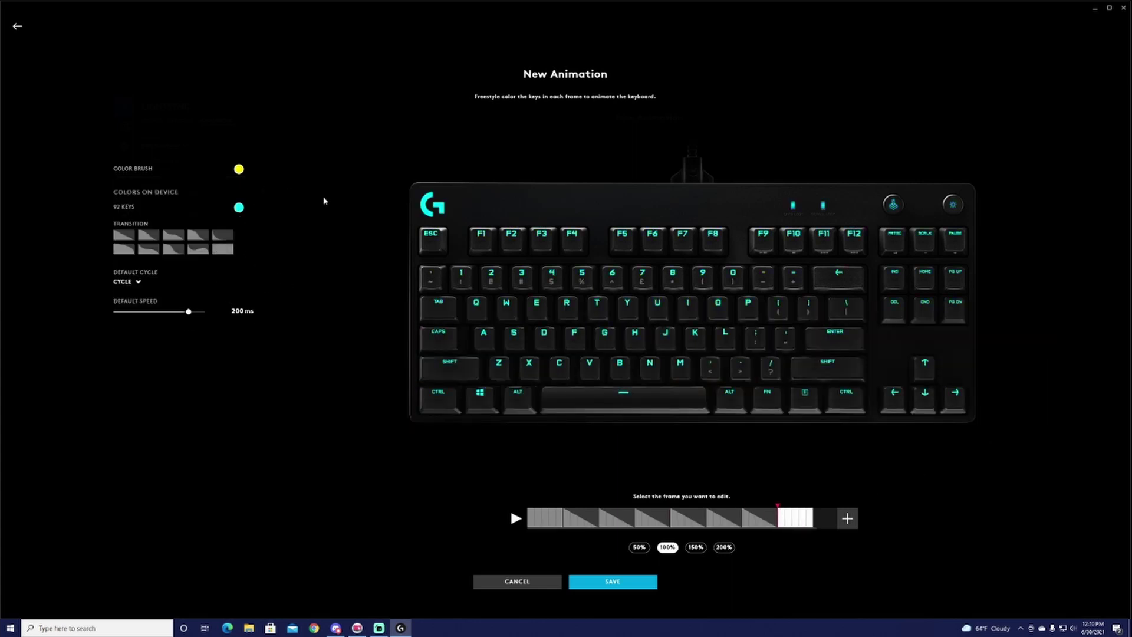
{"action": "left_click_drag", "start_coordinate": [349, 164], "coordinate": [1073, 421]}
{"action": "left_click", "coordinate": [516, 518]}
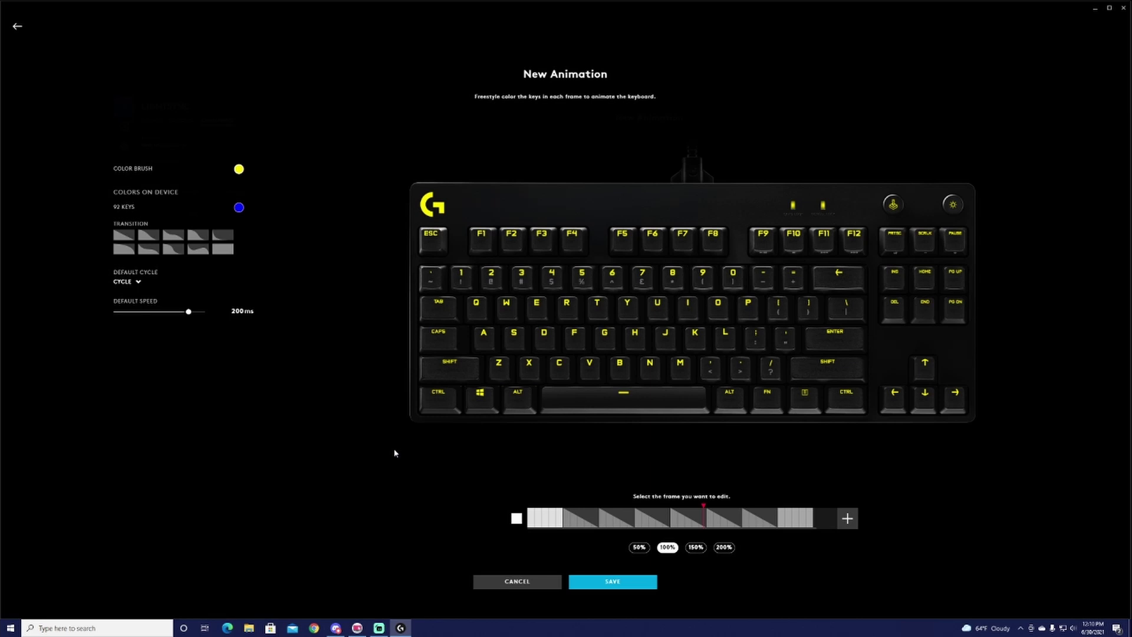
{"action": "left_click", "coordinate": [648, 587]}
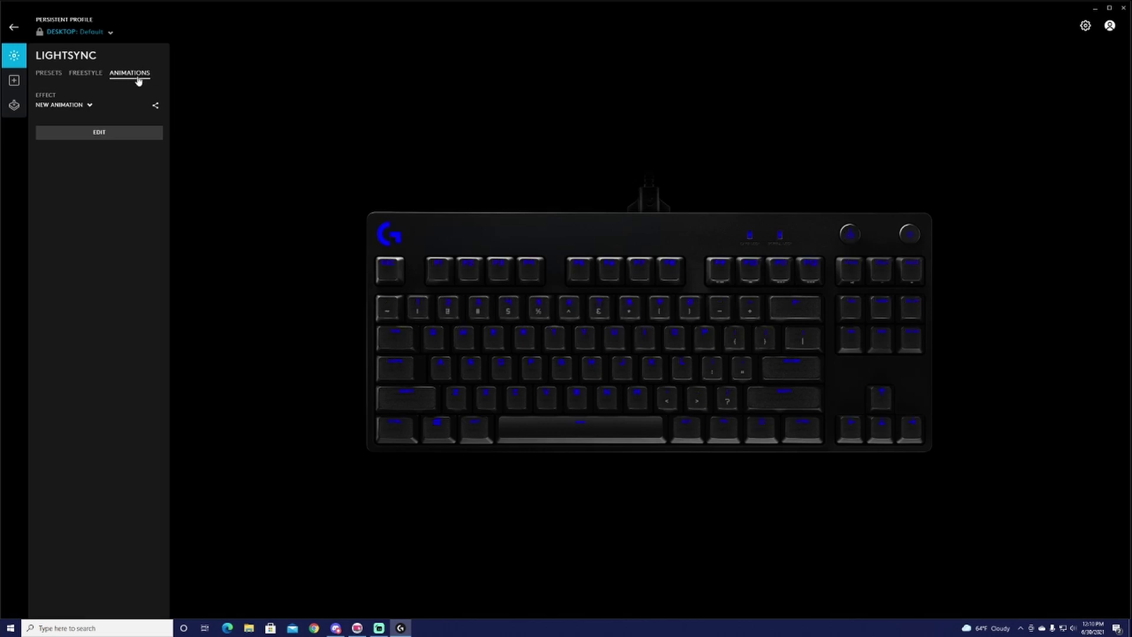
Return to Freestyle lighting with the GGE effect applied to the keyboard
{"action": "left_click", "coordinate": [86, 75]}
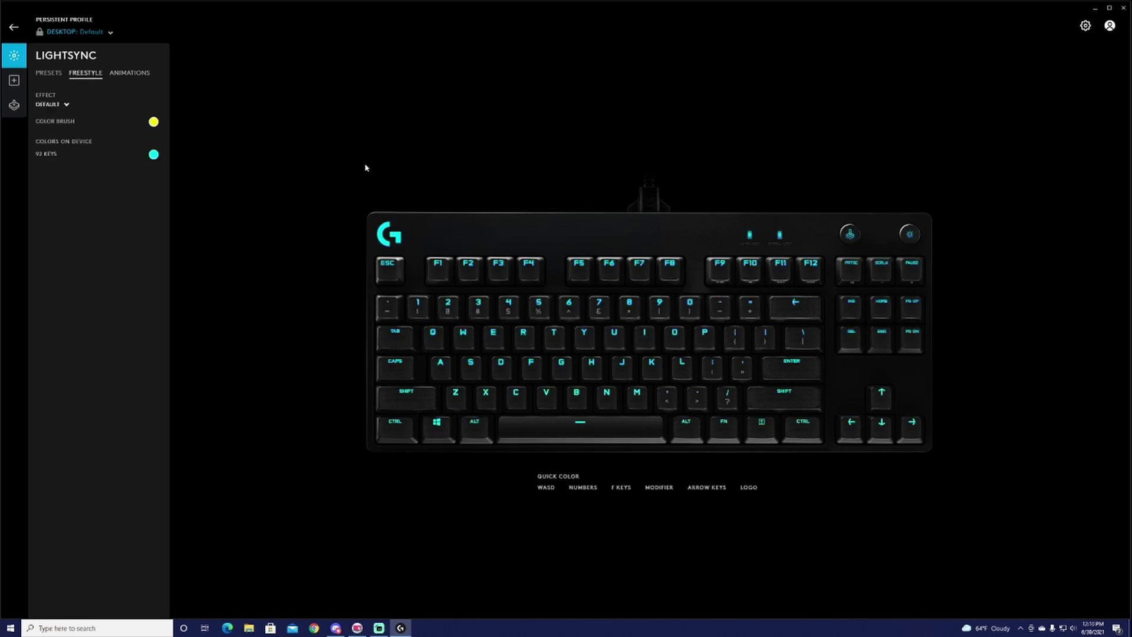
{"action": "left_click", "coordinate": [153, 154]}
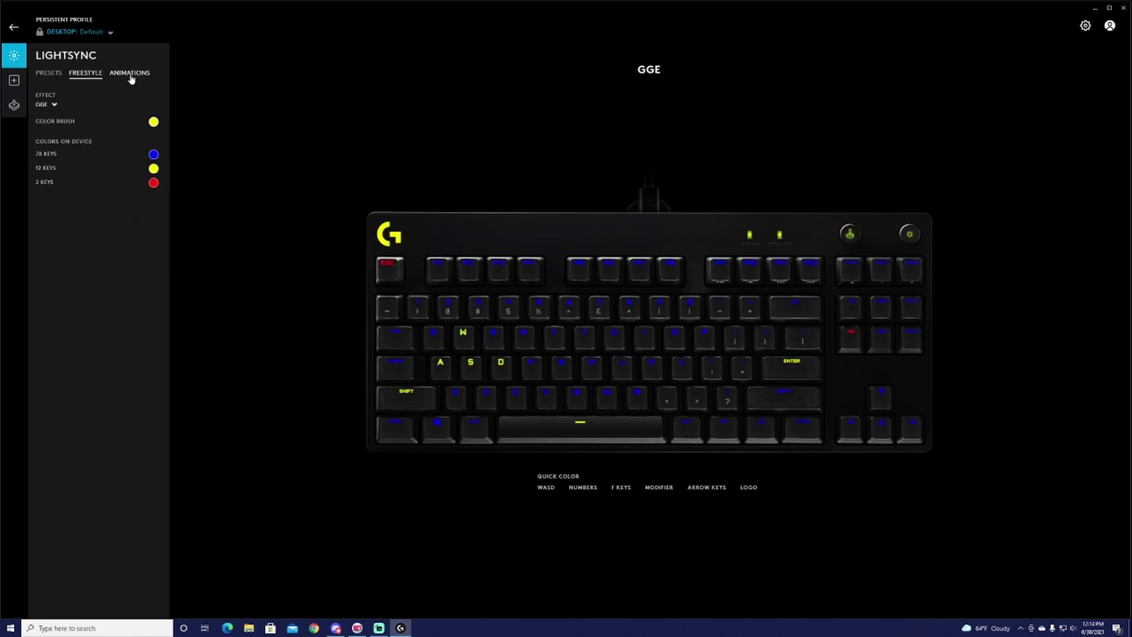
{"action": "left_click", "coordinate": [48, 73]}
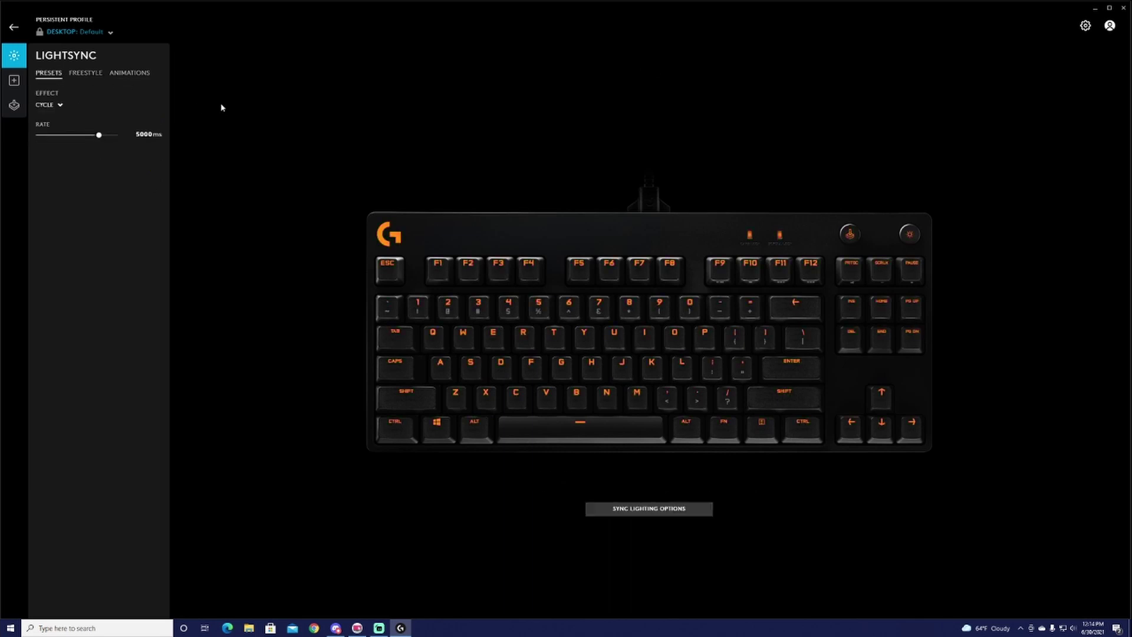
{"action": "left_click", "coordinate": [86, 72]}
{"action": "left_click", "coordinate": [56, 105]}
{"action": "left_click", "coordinate": [51, 122]}
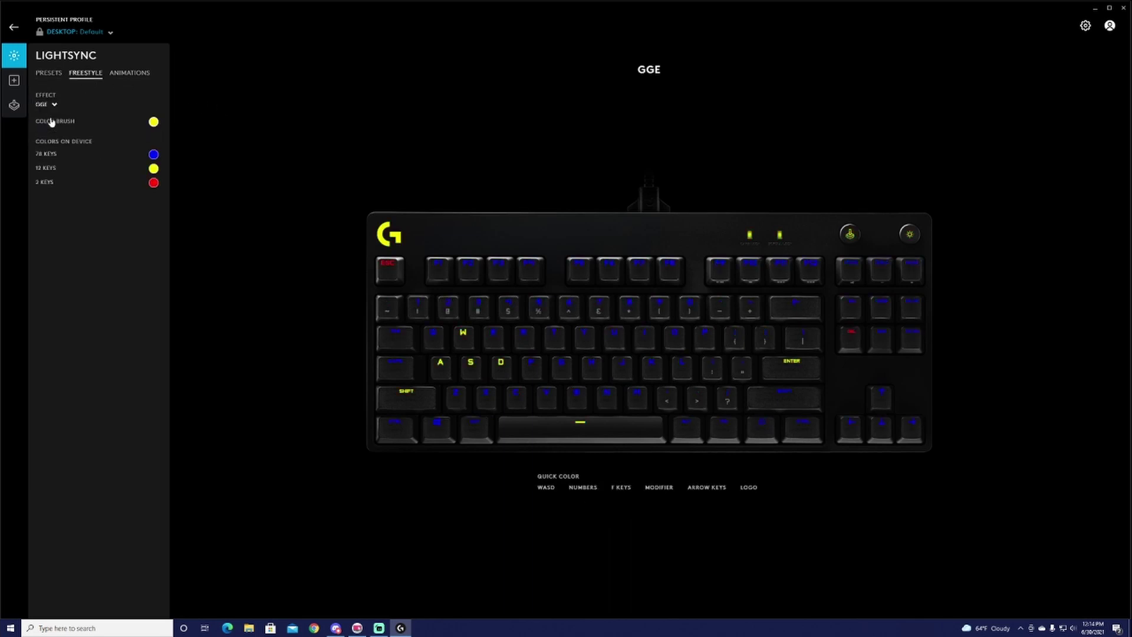